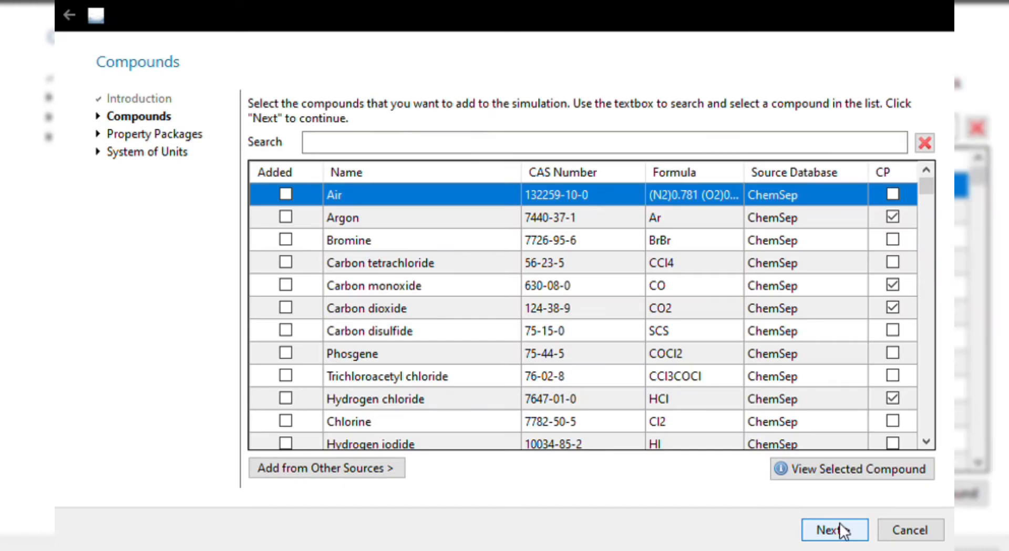
Step: Search for methane and ethane in the compound list and add both to the simulation
{"action": "type", "text": "methane"}
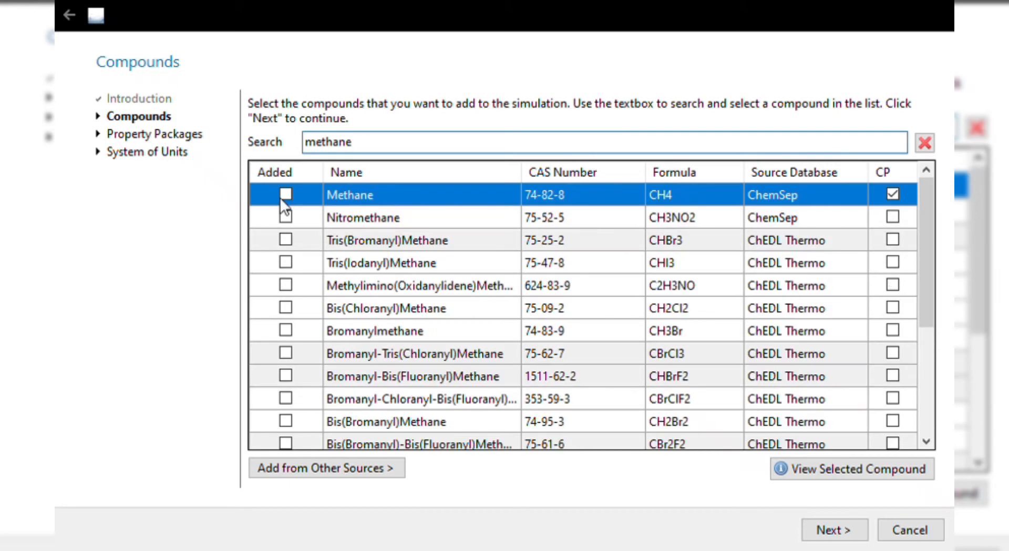
{"action": "left_click", "coordinate": [283, 196]}
{"action": "double_click", "coordinate": [336, 143]}
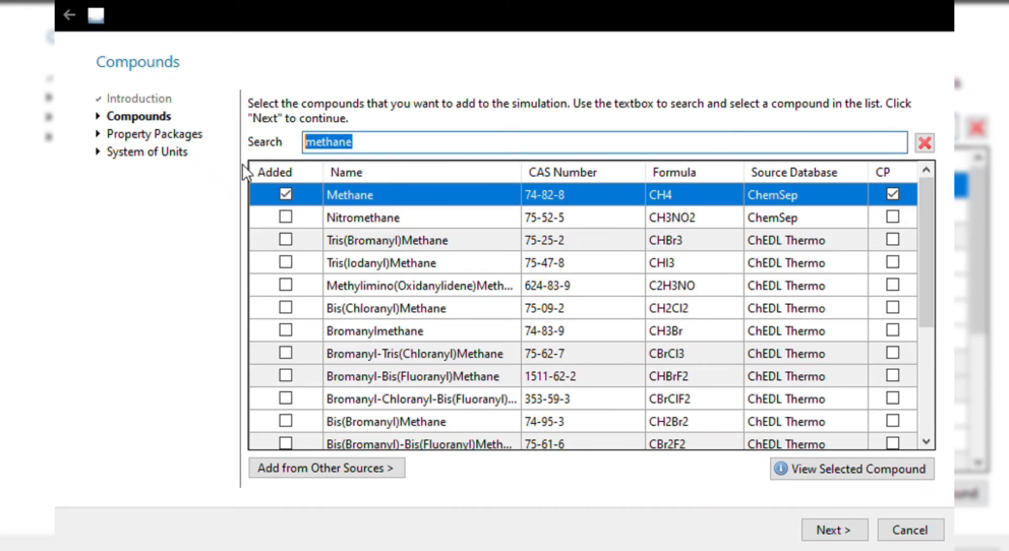
{"action": "type", "text": "ethane"}
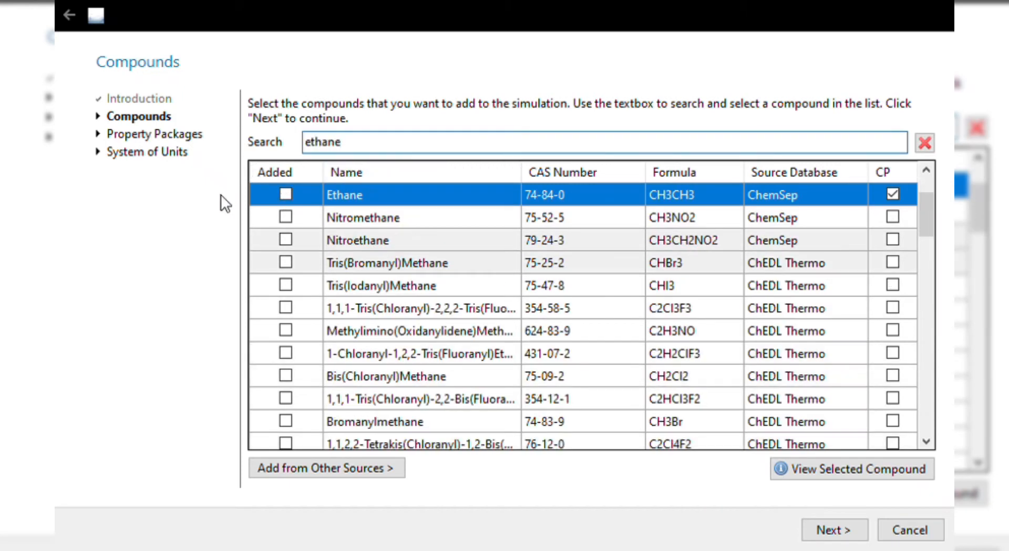
{"action": "left_click", "coordinate": [285, 194]}
Step: Search for propane and butane and add Propane and N-butane to the simulation compounds
{"action": "double_click", "coordinate": [336, 143]}
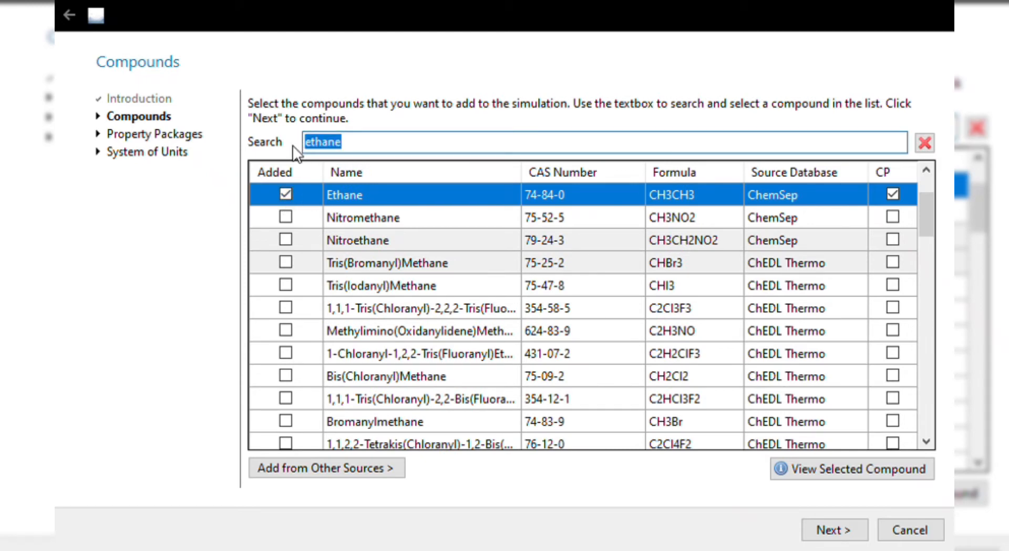
{"action": "type", "text": "propane"}
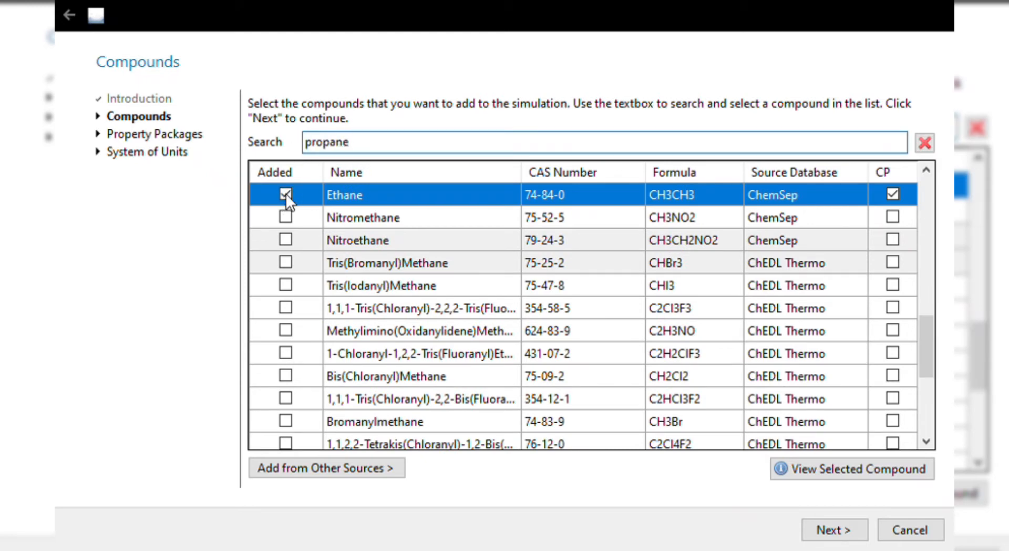
{"action": "left_click", "coordinate": [286, 194]}
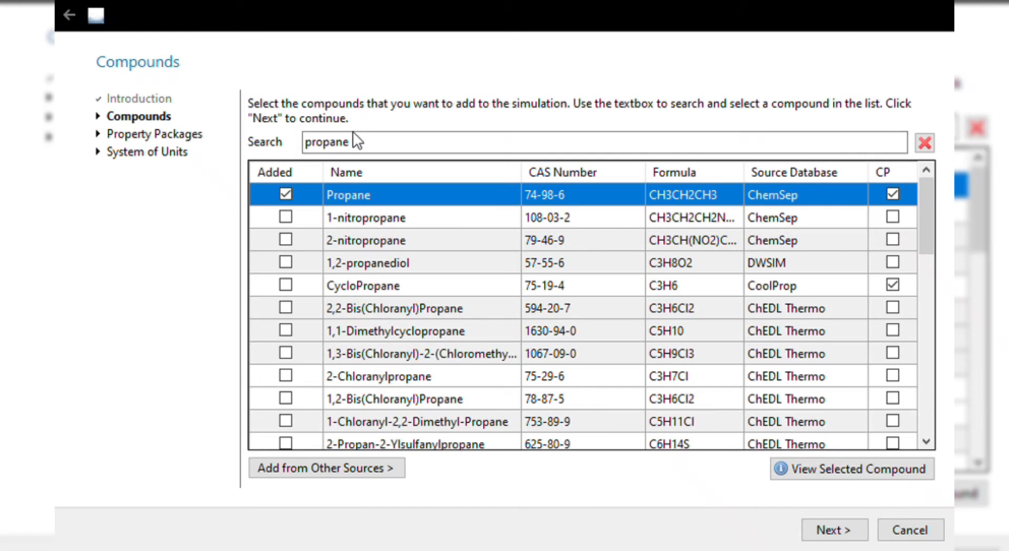
{"action": "double_click", "coordinate": [311, 149]}
{"action": "type", "text": "butane"}
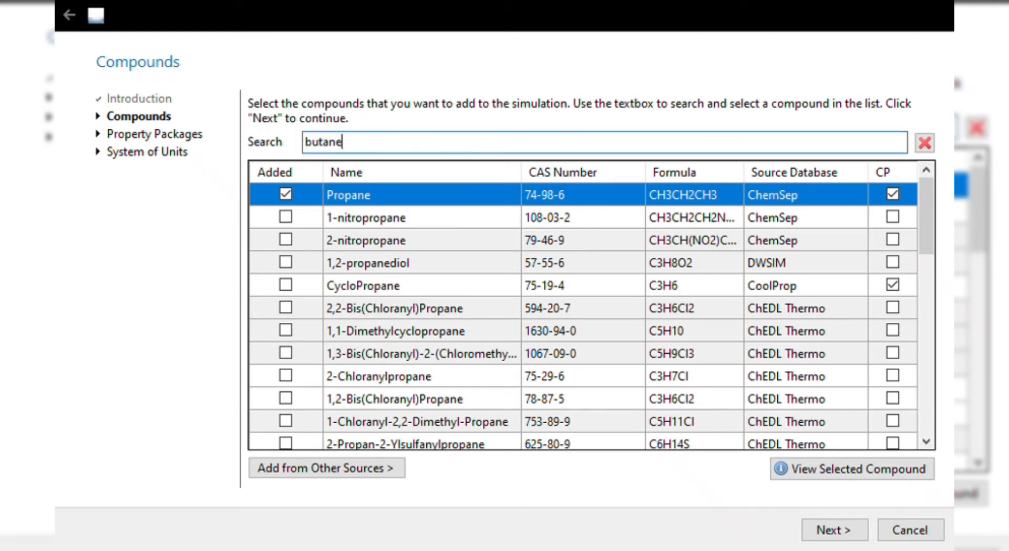
{"action": "left_click", "coordinate": [287, 194]}
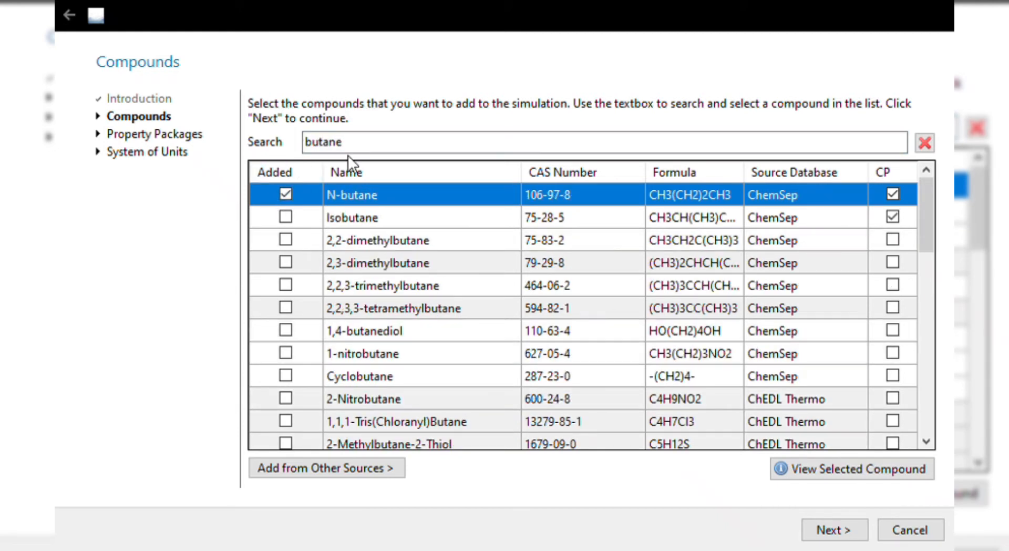
Step: Search for "carbon d" and add Carbon dioxide to the simulation compounds
{"action": "double_click", "coordinate": [302, 143]}
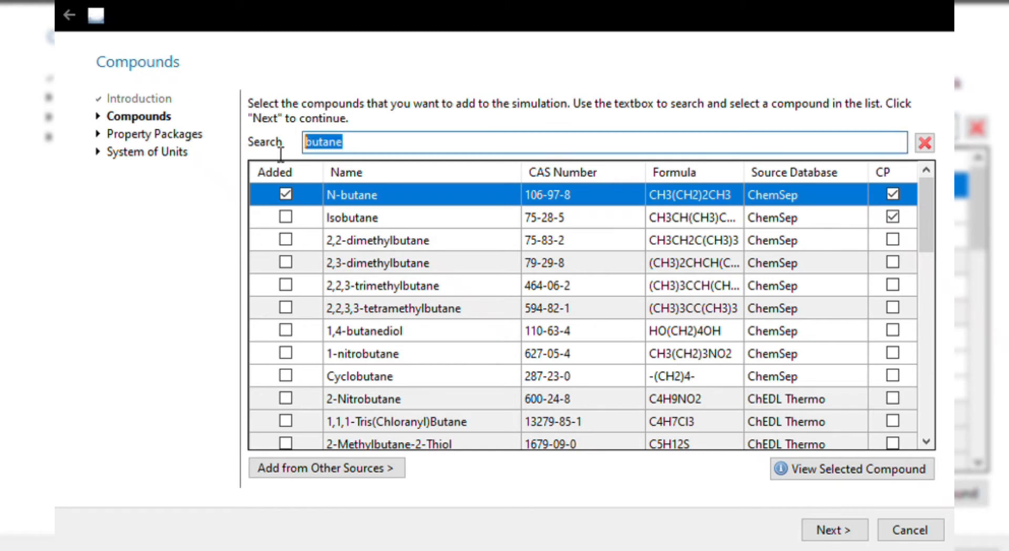
{"action": "type", "text": "carbon d"}
{"action": "key", "text": "BackSpace"}
{"action": "key", "text": "BackSpace"}
{"action": "key", "text": "BackSpace"}
{"action": "type", "text": "n d"}
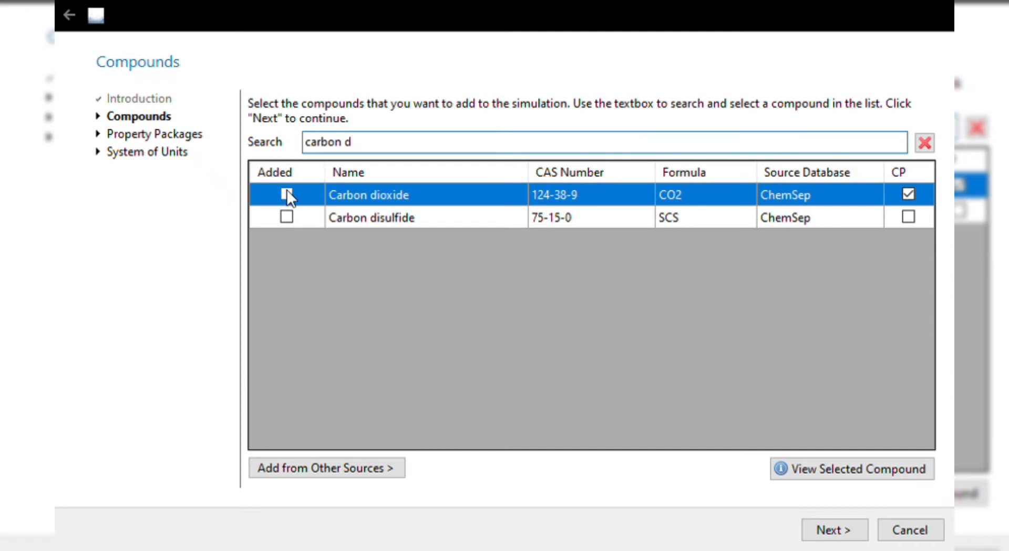
{"action": "left_click", "coordinate": [285, 195]}
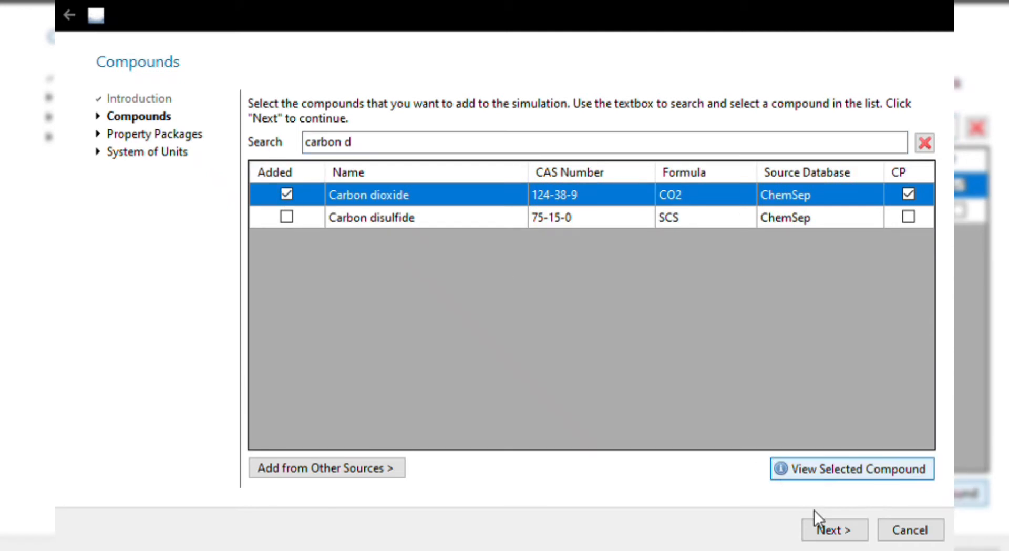
Step: Proceed to the property packages and add Peng-Robinson (PR) to the simulation
{"action": "left_click", "coordinate": [827, 530]}
{"action": "scroll", "coordinate": [576, 396], "scroll_direction": "down", "scroll_amount": 2}
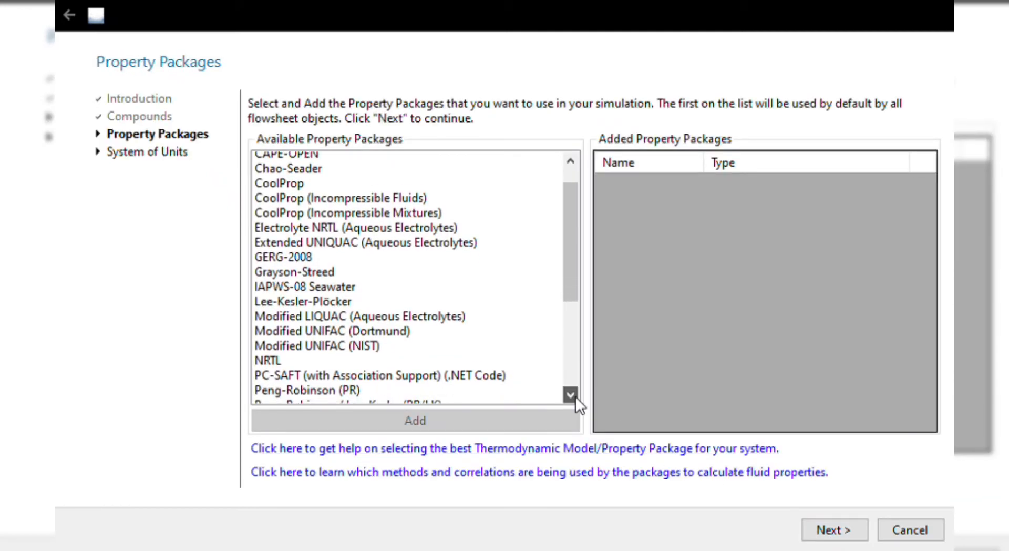
{"action": "left_click", "coordinate": [328, 318]}
{"action": "left_click", "coordinate": [405, 422]}
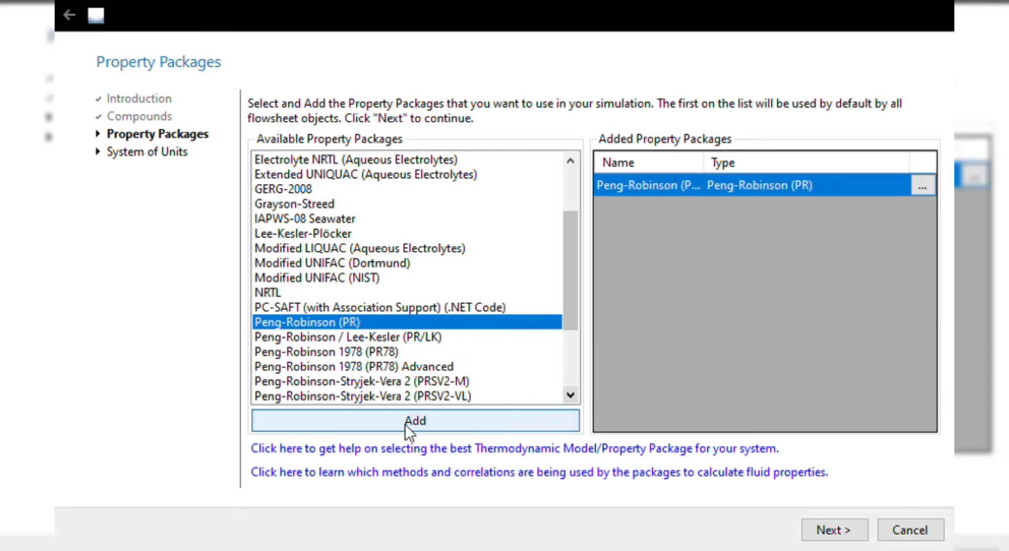
Step: Proceed to the system of units and start a new custom unit system named Configure 2
{"action": "left_click", "coordinate": [835, 530]}
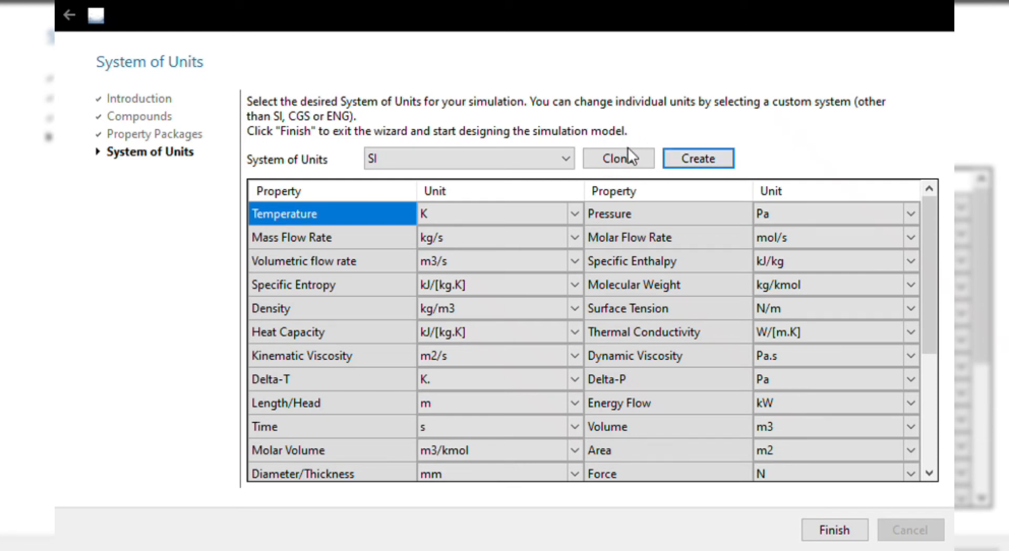
{"action": "left_click", "coordinate": [697, 159]}
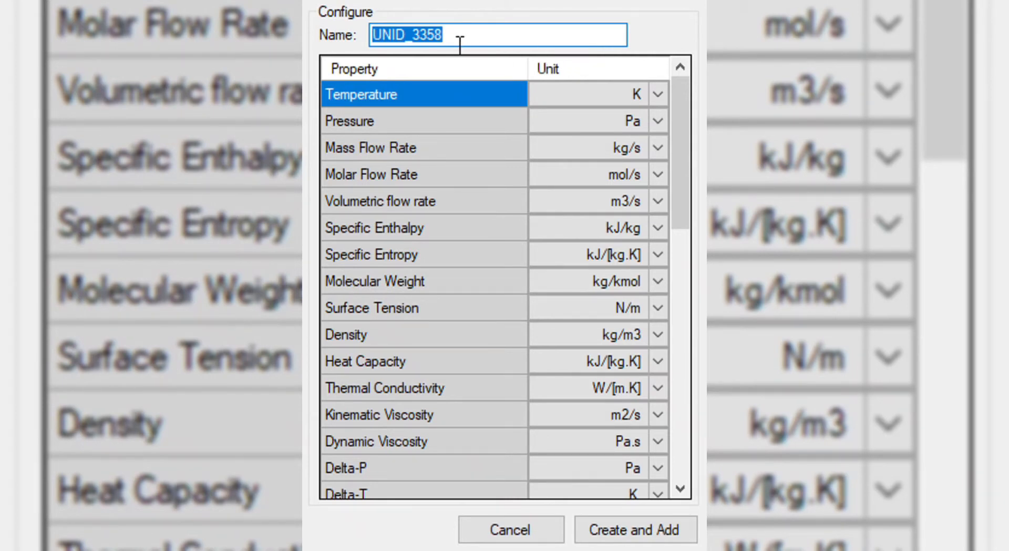
{"action": "type", "text": "Con"}
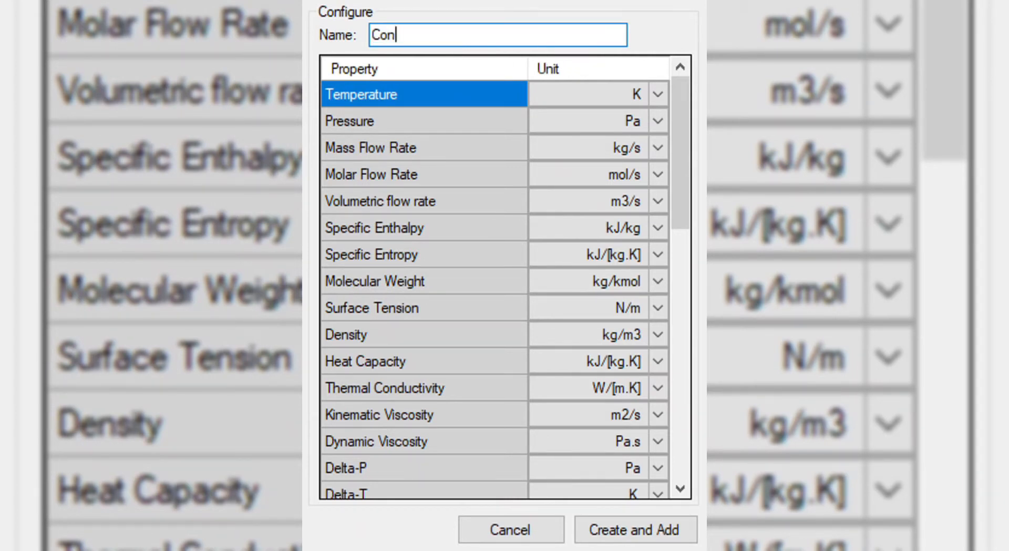
{"action": "type", "text": "figure 2"}
Step: Set temperature to C, pressure to bar and molar flow rate to kmol/h, add the unit system and finish the setup wizard
{"action": "left_click", "coordinate": [631, 90]}
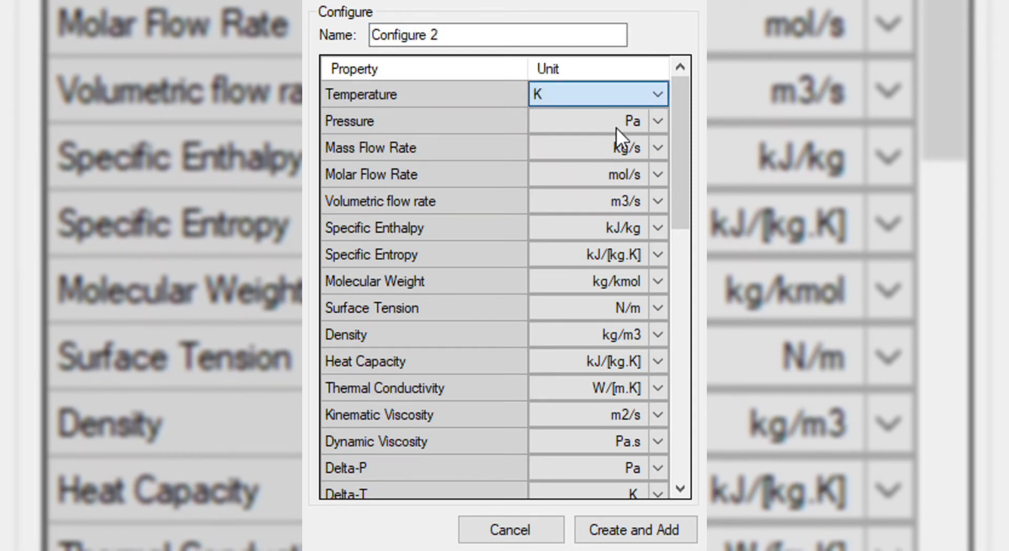
{"action": "left_click", "coordinate": [604, 149]}
{"action": "left_click", "coordinate": [658, 122]}
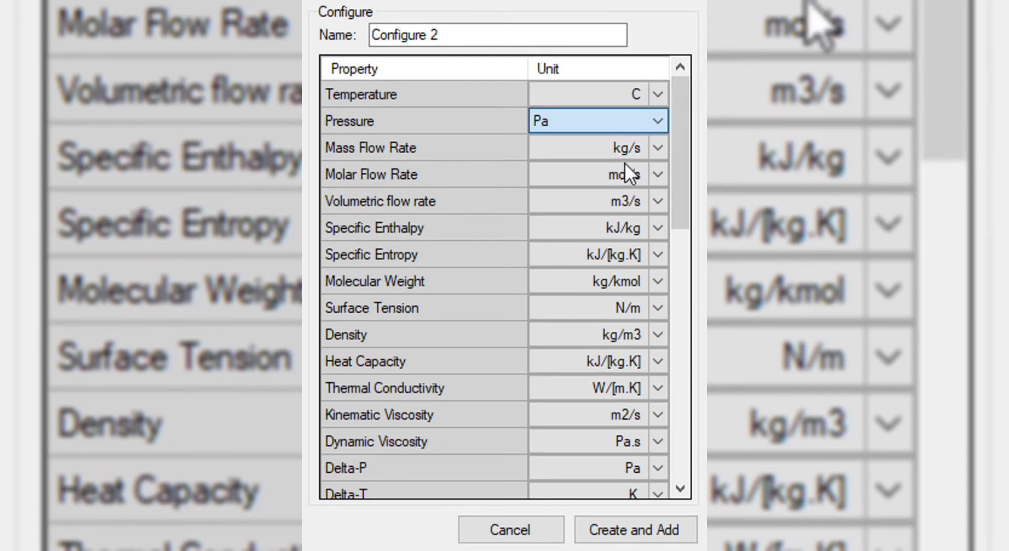
{"action": "left_click", "coordinate": [576, 254]}
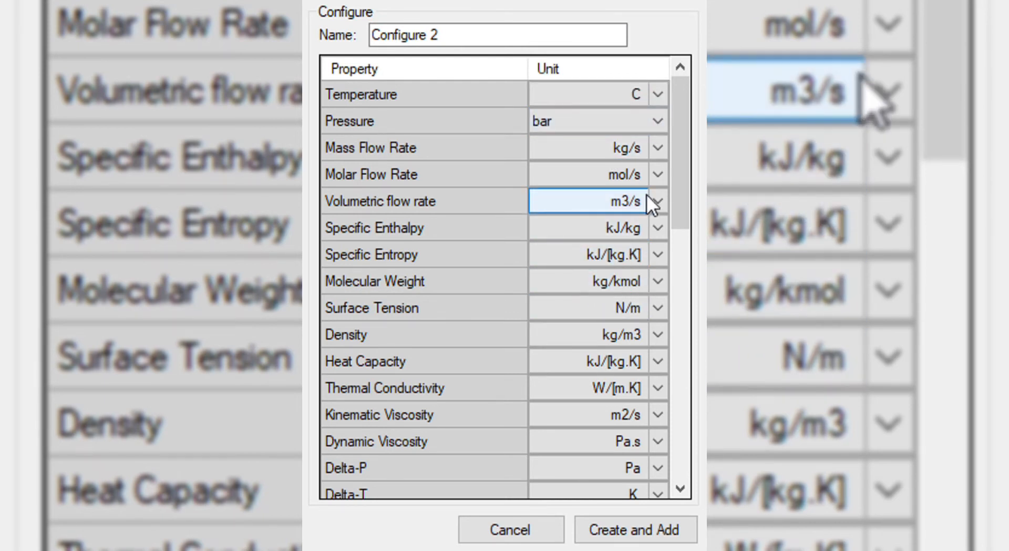
{"action": "left_click", "coordinate": [653, 180]}
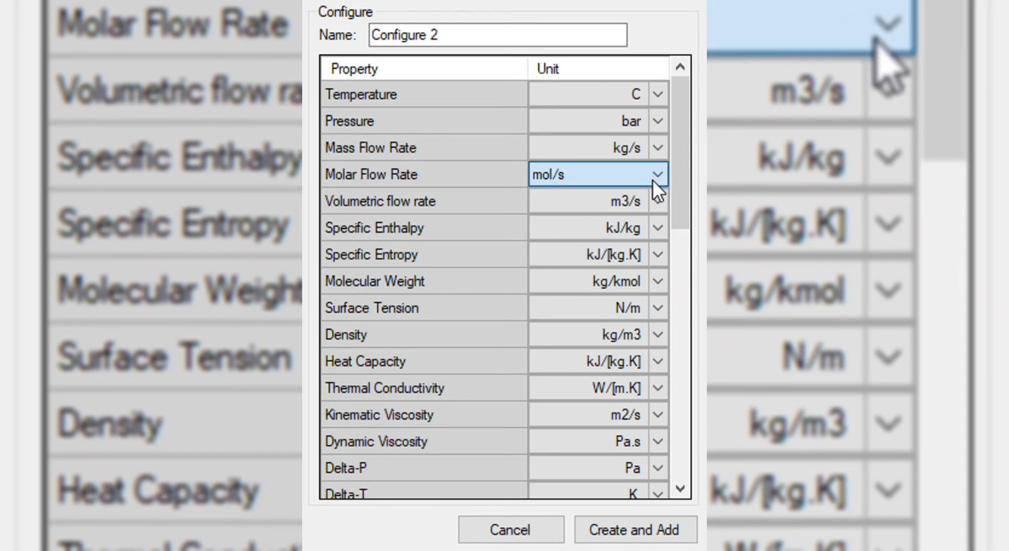
{"action": "left_click", "coordinate": [588, 275]}
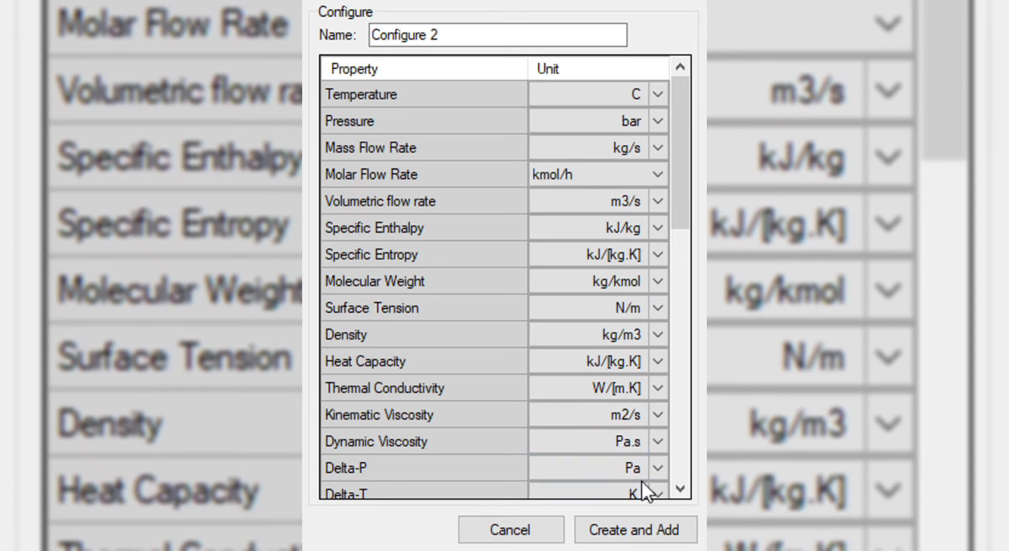
{"action": "left_click", "coordinate": [621, 531]}
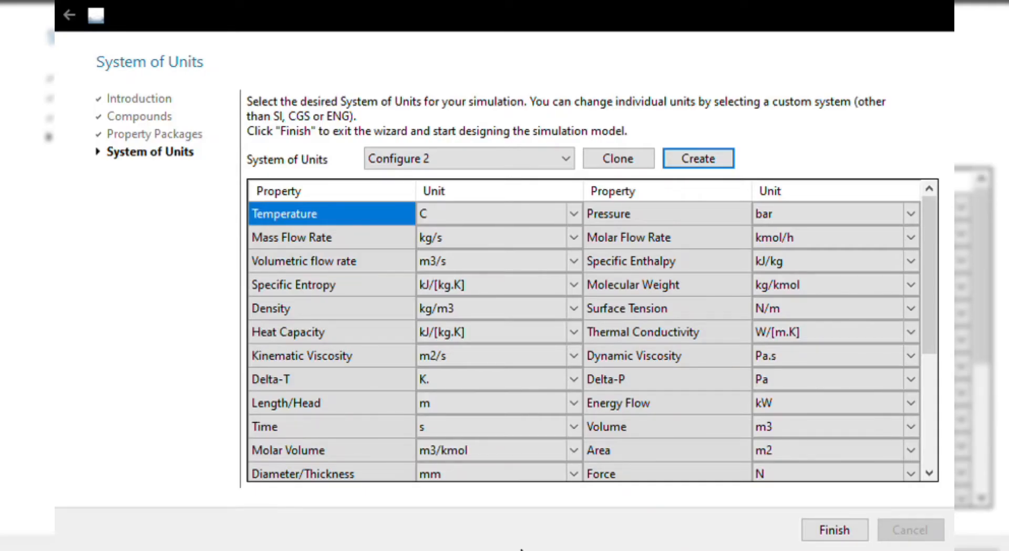
{"action": "left_click", "coordinate": [834, 531]}
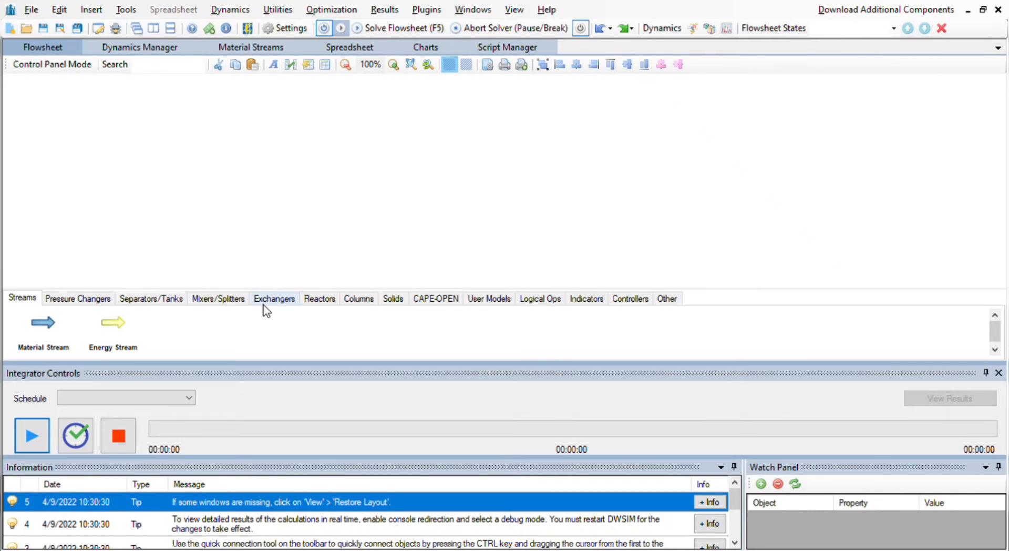
Step: Place a material stream in the upper part of the flowsheet and rename it inlet
{"action": "left_click_drag", "start_coordinate": [41, 331], "coordinate": [214, 173]}
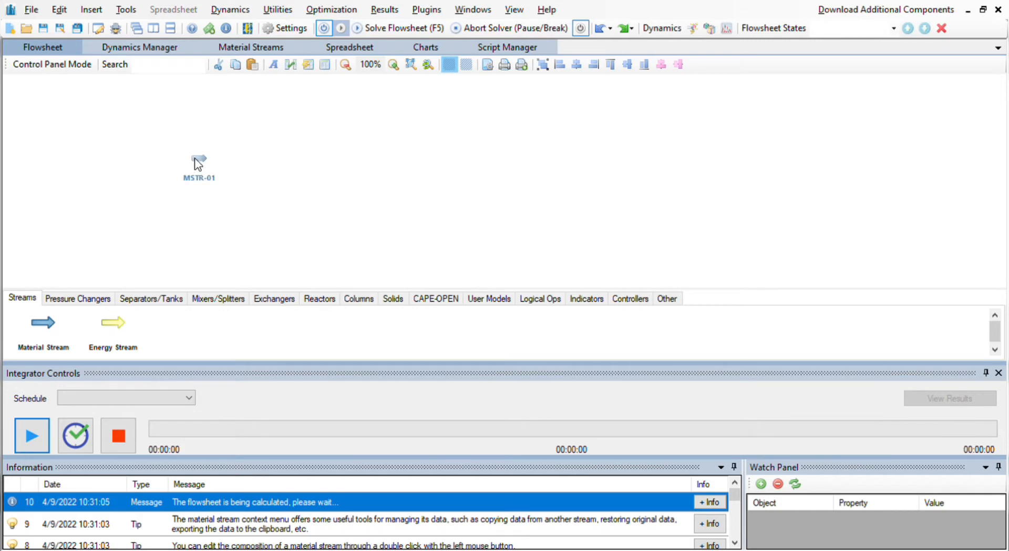
{"action": "left_click", "coordinate": [202, 157]}
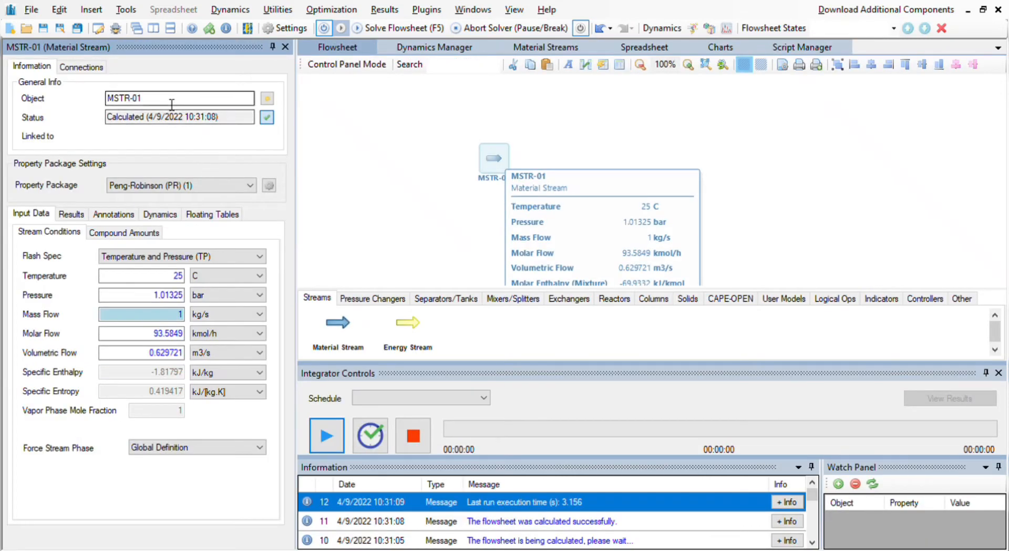
{"action": "left_click_drag", "start_coordinate": [140, 98], "coordinate": [96, 109]}
{"action": "type", "text": "inlet"}
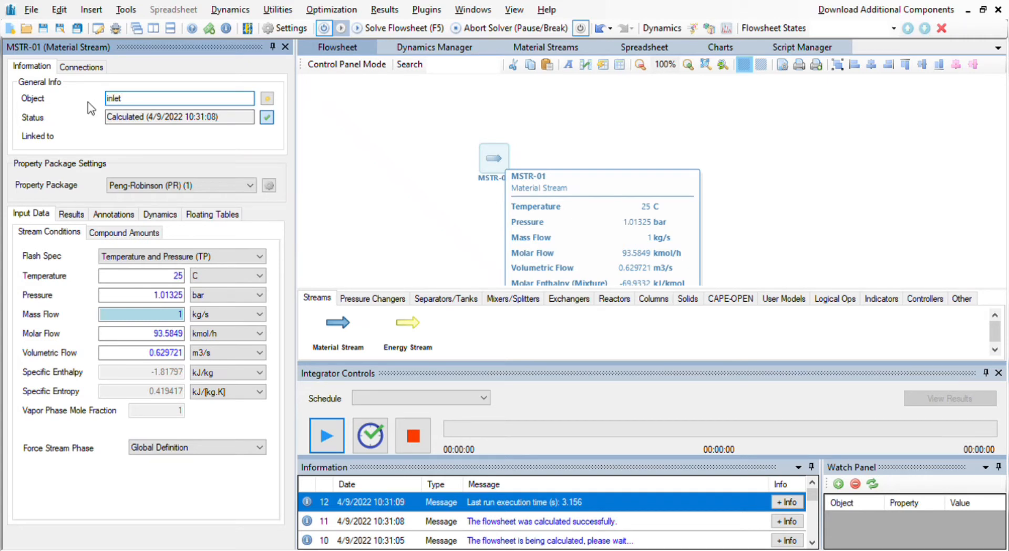
{"action": "key", "text": "Return"}
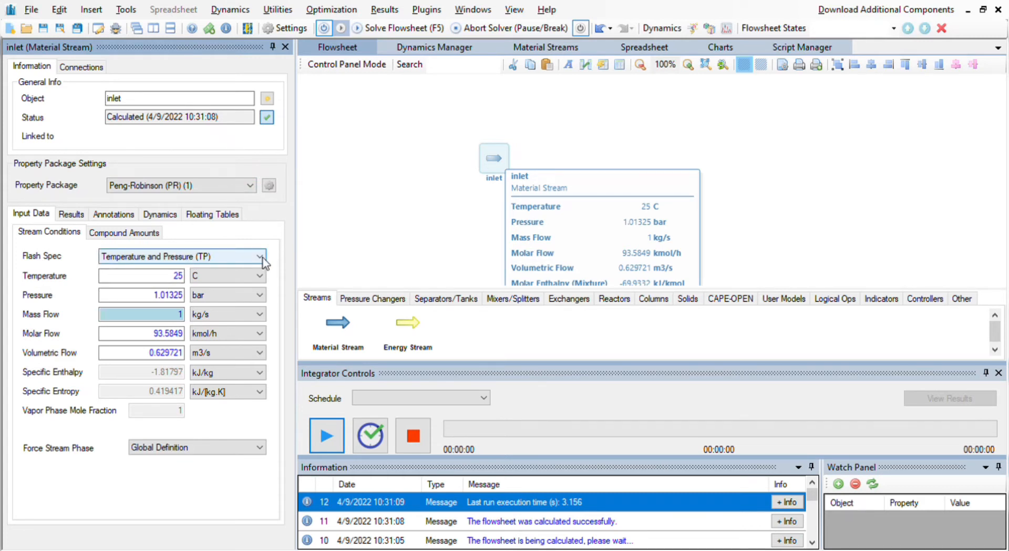
Step: Set the inlet stream's temperature to 143 C and its pressure to 1.69 bar
{"action": "double_click", "coordinate": [178, 275]}
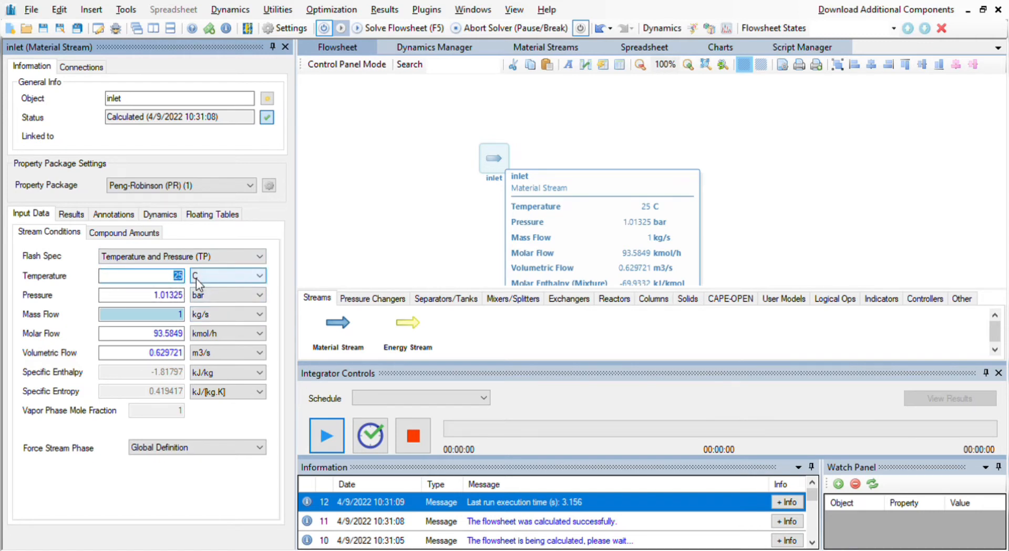
{"action": "type", "text": "143"}
{"action": "key", "text": "Return"}
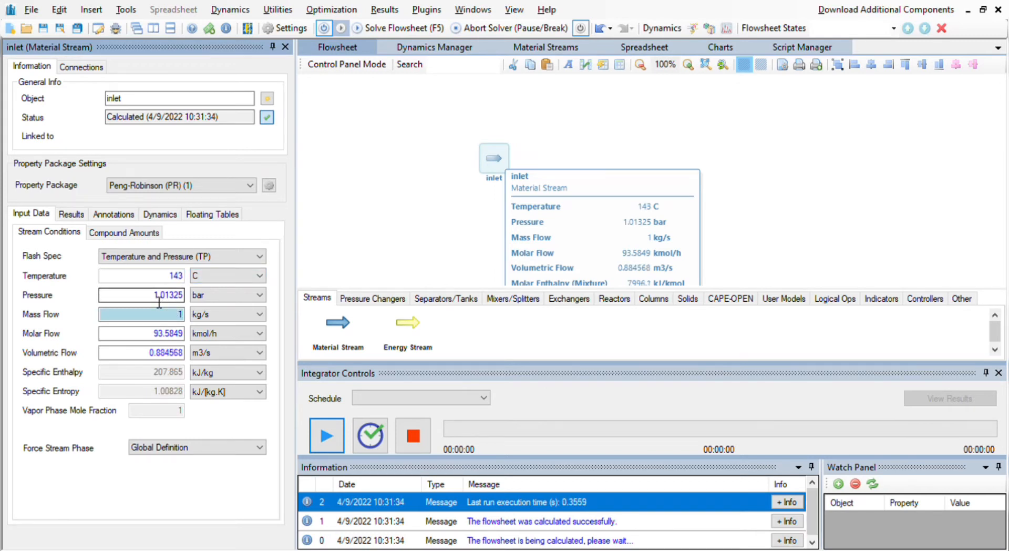
{"action": "double_click", "coordinate": [159, 295]}
{"action": "type", "text": "1."}
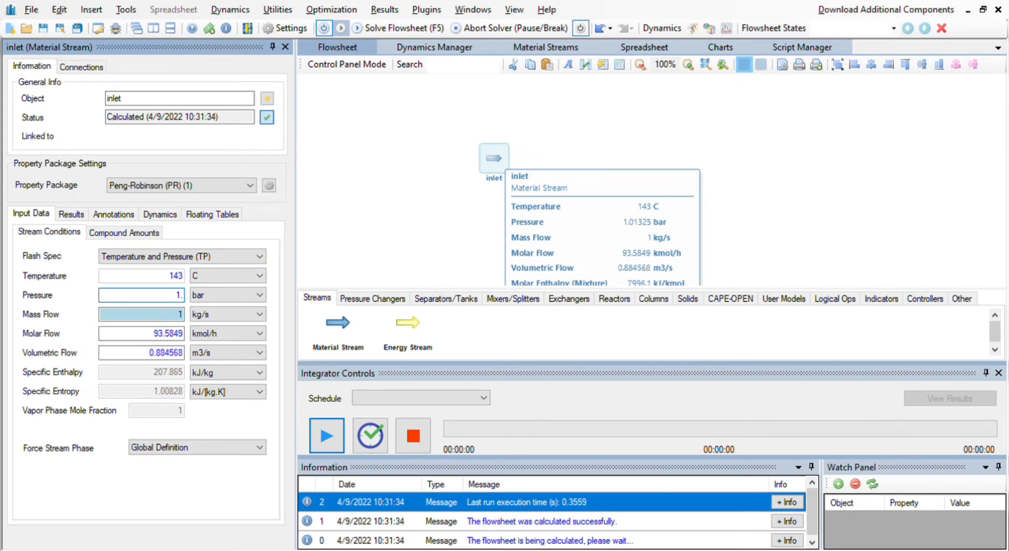
{"action": "type", "text": "69"}
{"action": "key", "text": "Return"}
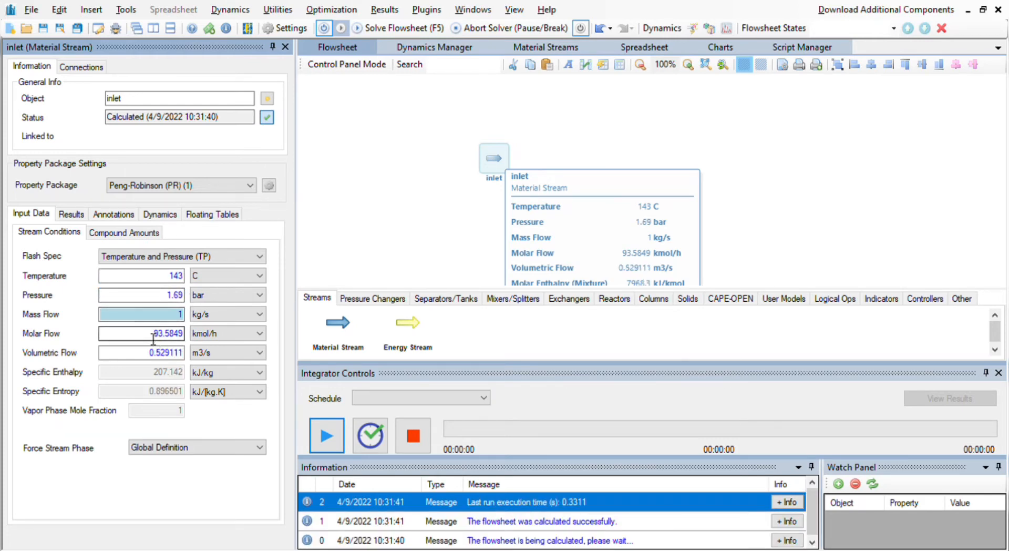
Step: Set the inlet stream's molar flow to 250 kmol/h
{"action": "left_click_drag", "start_coordinate": [156, 336], "coordinate": [200, 339]}
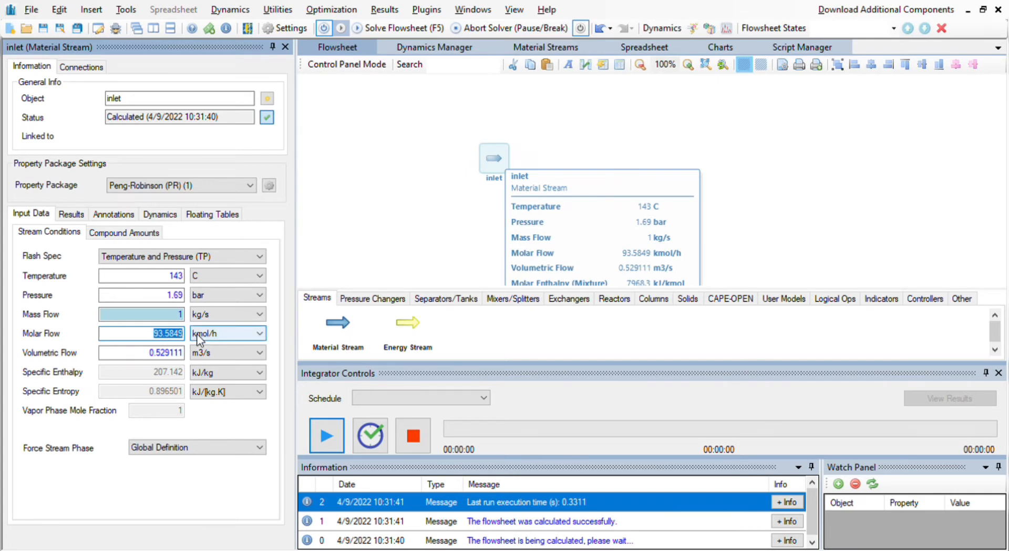
{"action": "type", "text": "250"}
{"action": "key", "text": "Return"}
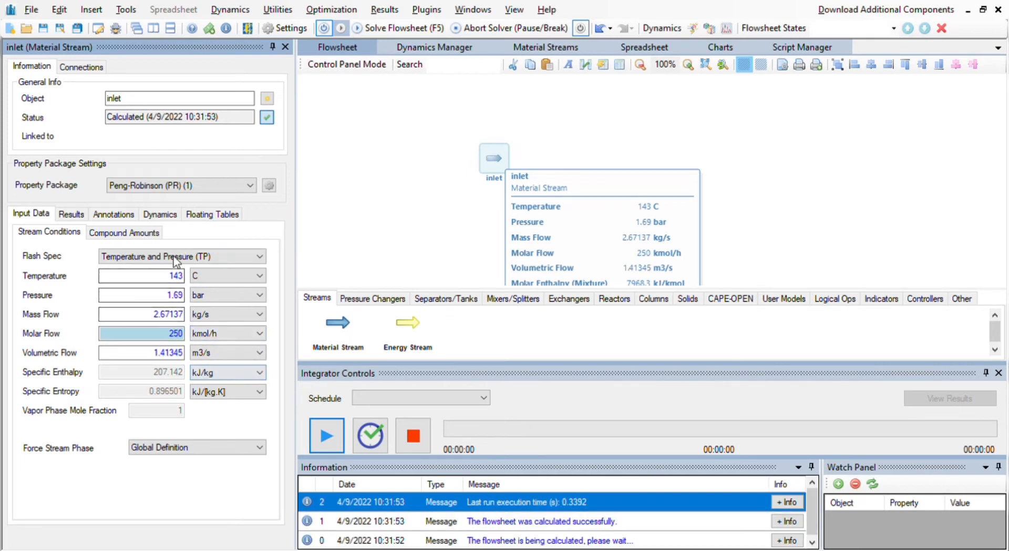
Step: Enter the inlet stream's mole fractions of 0.69 methane, 0.15 ethane and 0.125 propane
{"action": "left_click", "coordinate": [123, 232]}
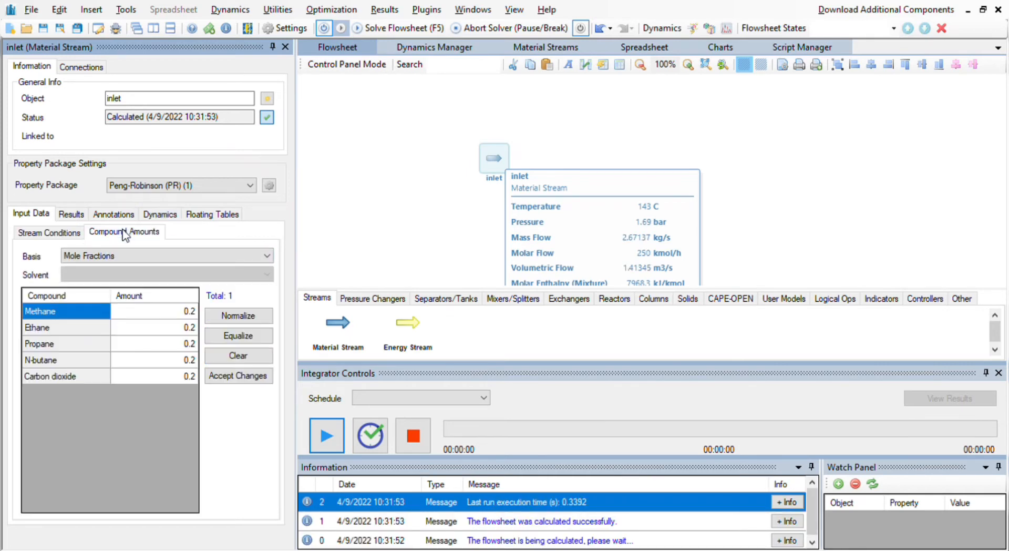
{"action": "left_click", "coordinate": [187, 310]}
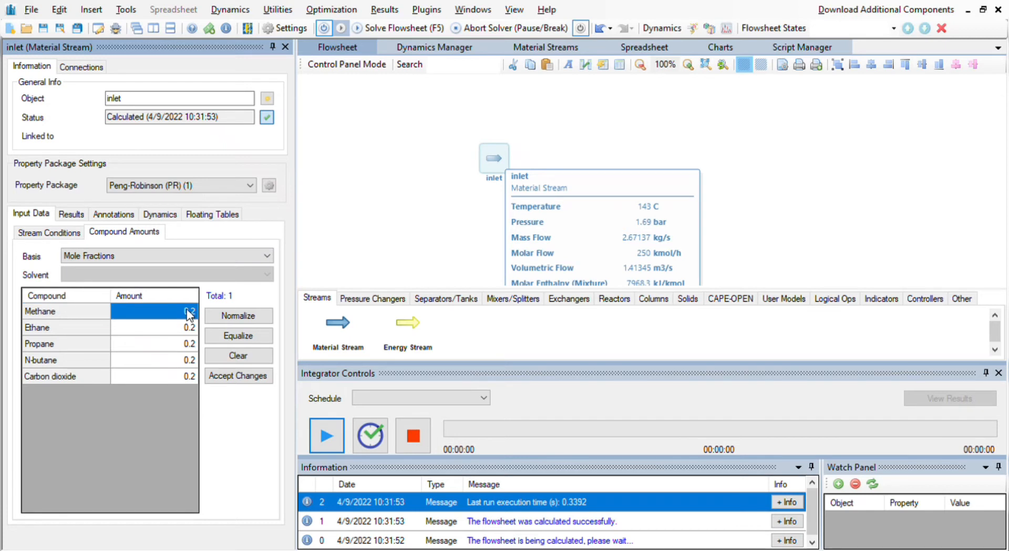
{"action": "type", "text": "0.69"}
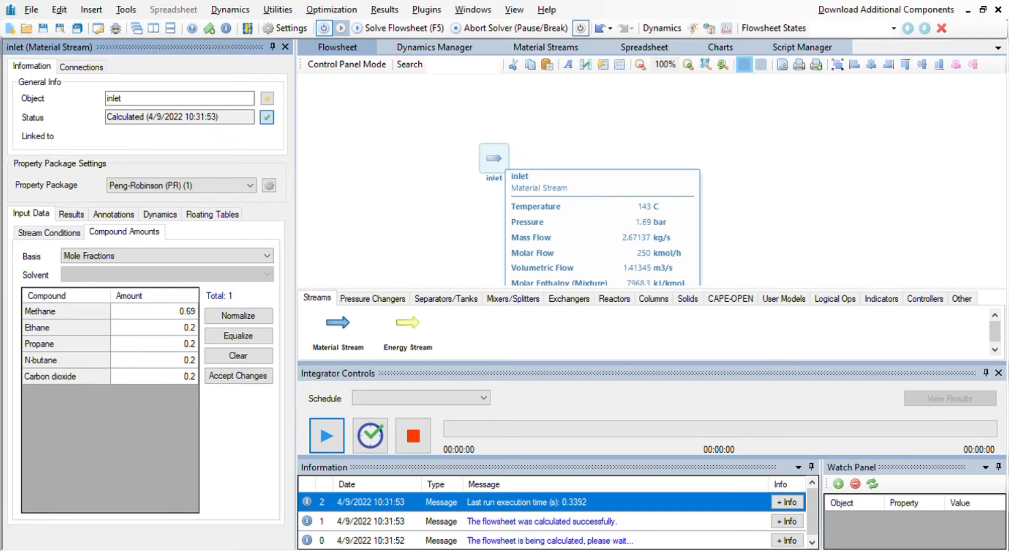
{"action": "key", "text": "Return"}
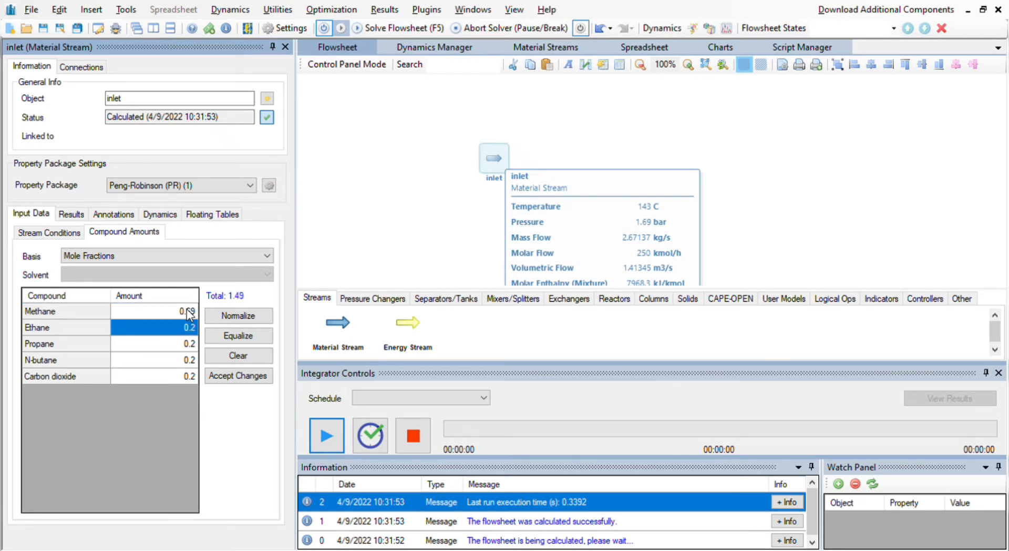
{"action": "type", "text": "0"}
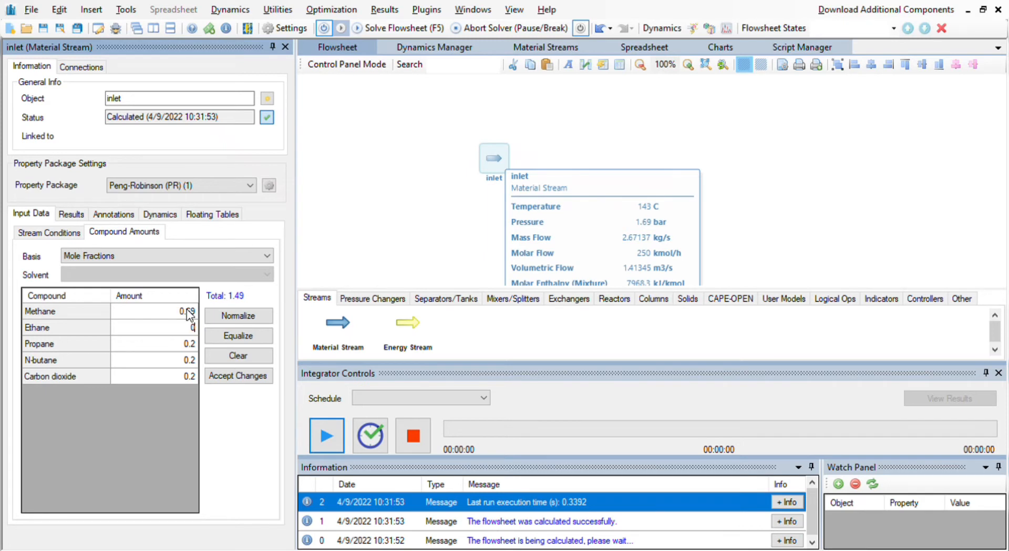
{"action": "type", "text": ".15"}
{"action": "key", "text": "Return"}
{"action": "type", "text": "0.125"}
{"action": "key", "text": "Return"}
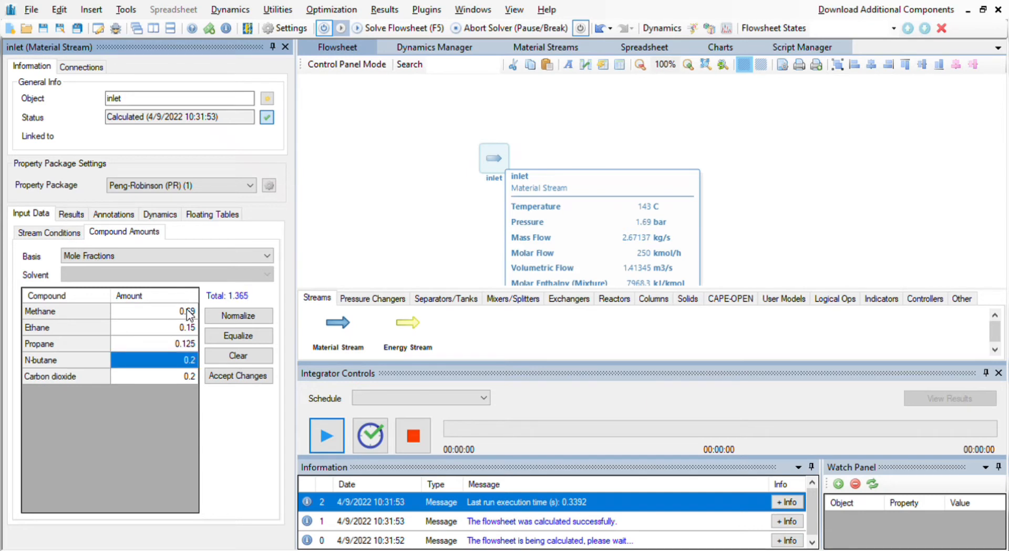
Step: Enter the inlet's mole fractions of 0.02 N-butane and 0.015 carbon dioxide, and accept the composition
{"action": "type", "text": "0"}
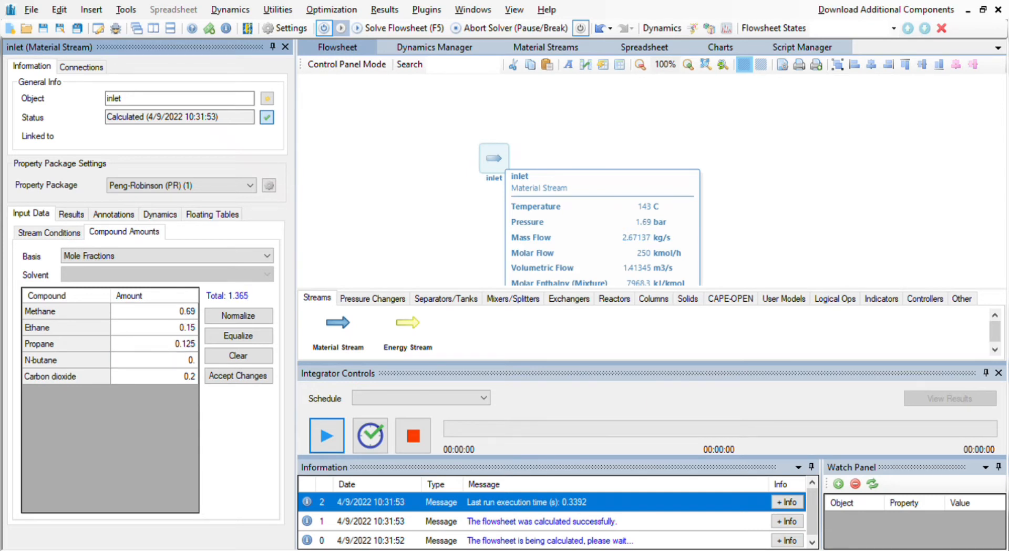
{"action": "type", "text": ".02"}
{"action": "key", "text": "Return"}
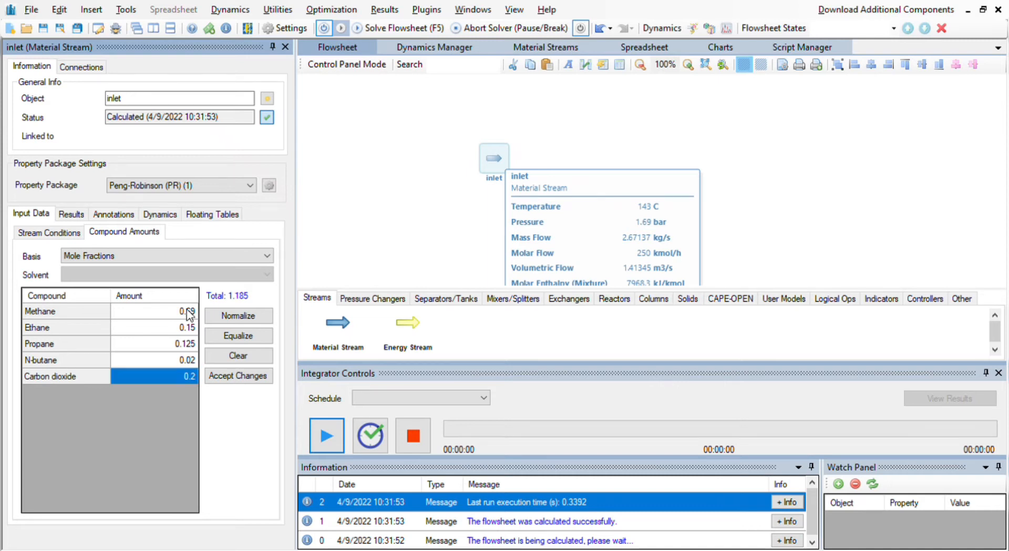
{"action": "type", "text": "0.0"}
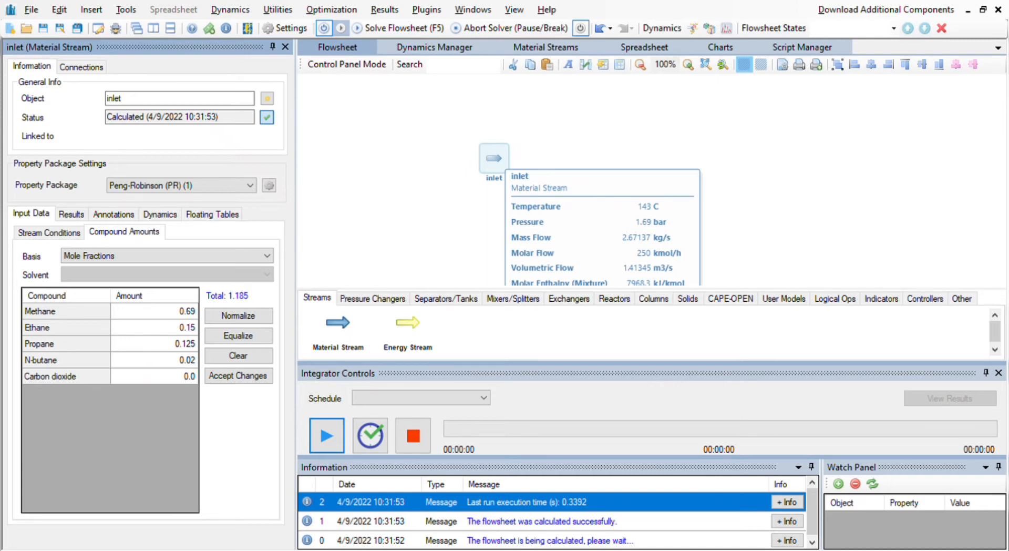
{"action": "type", "text": "15"}
{"action": "key", "text": "Return"}
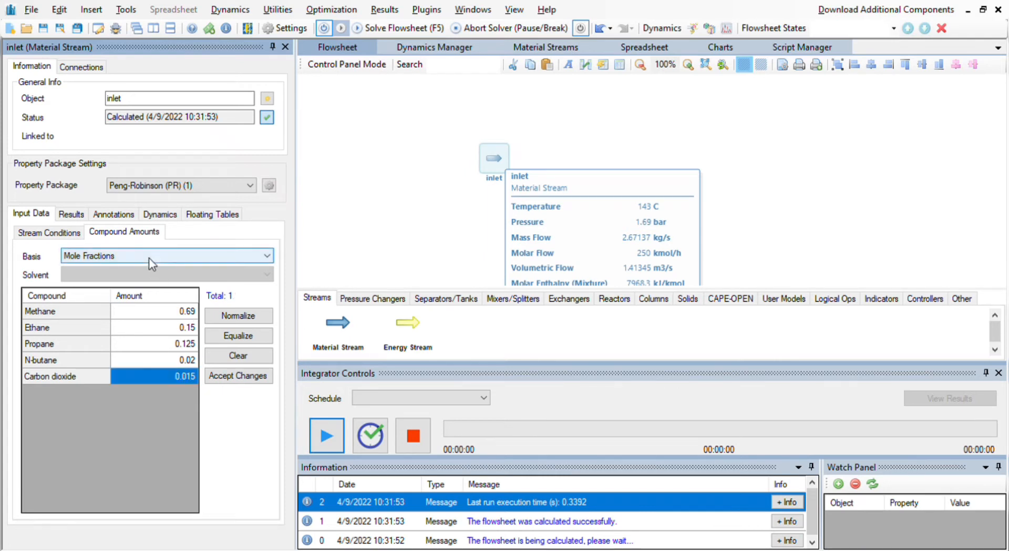
{"action": "left_click", "coordinate": [230, 376]}
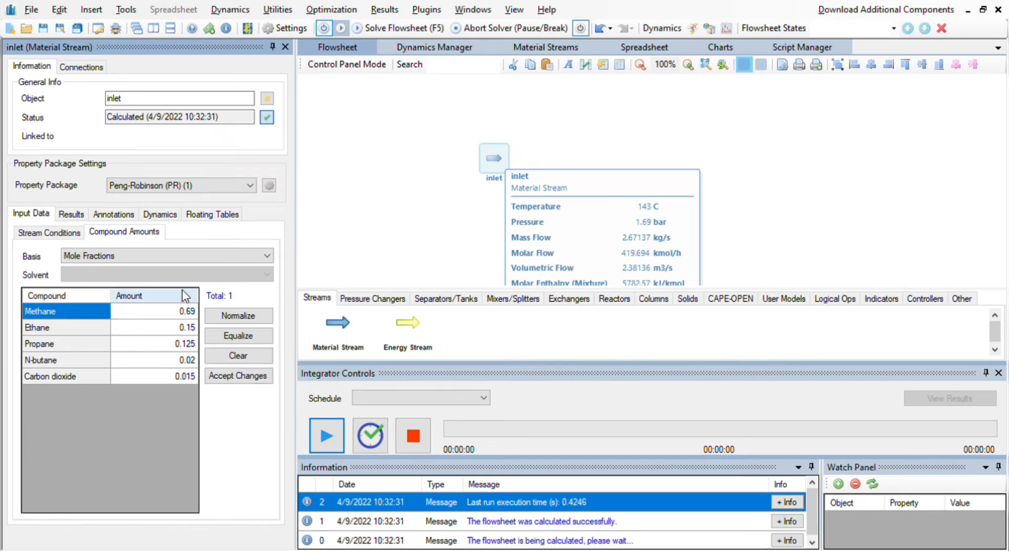
Step: Reset the inlet stream's molar flow to 250 kmol/h in its stream conditions
{"action": "left_click", "coordinate": [56, 234]}
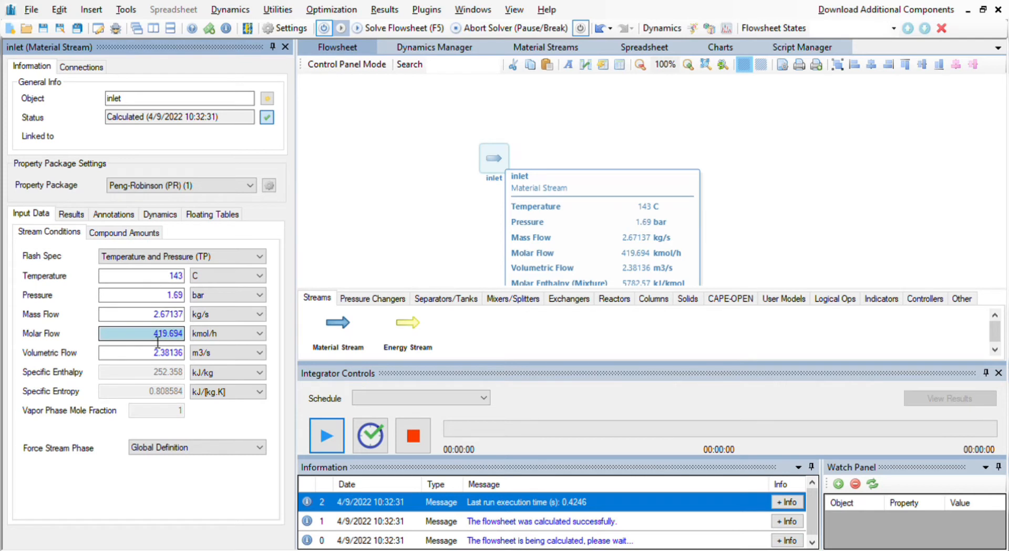
{"action": "left_click_drag", "start_coordinate": [153, 333], "coordinate": [204, 336]}
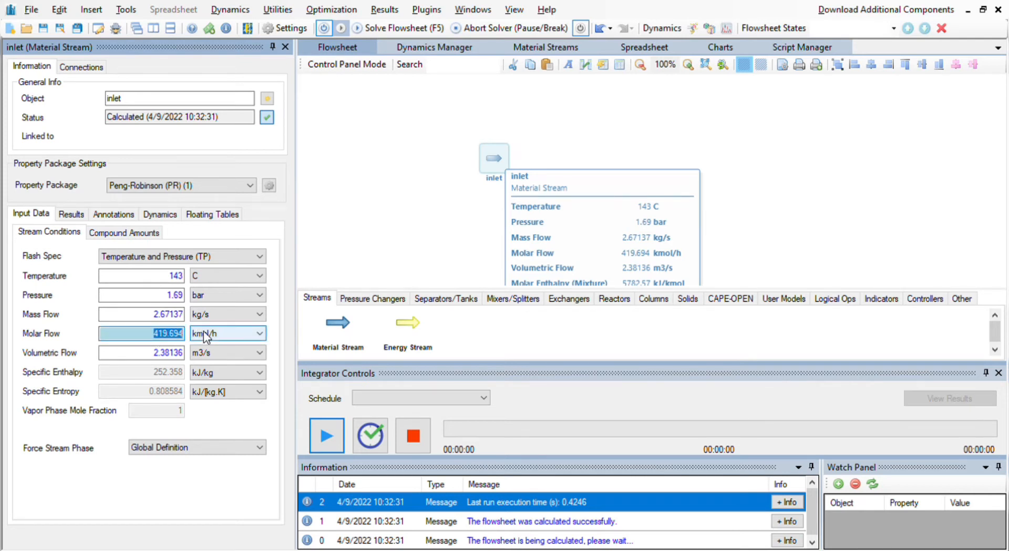
{"action": "type", "text": "250"}
{"action": "key", "text": "Return"}
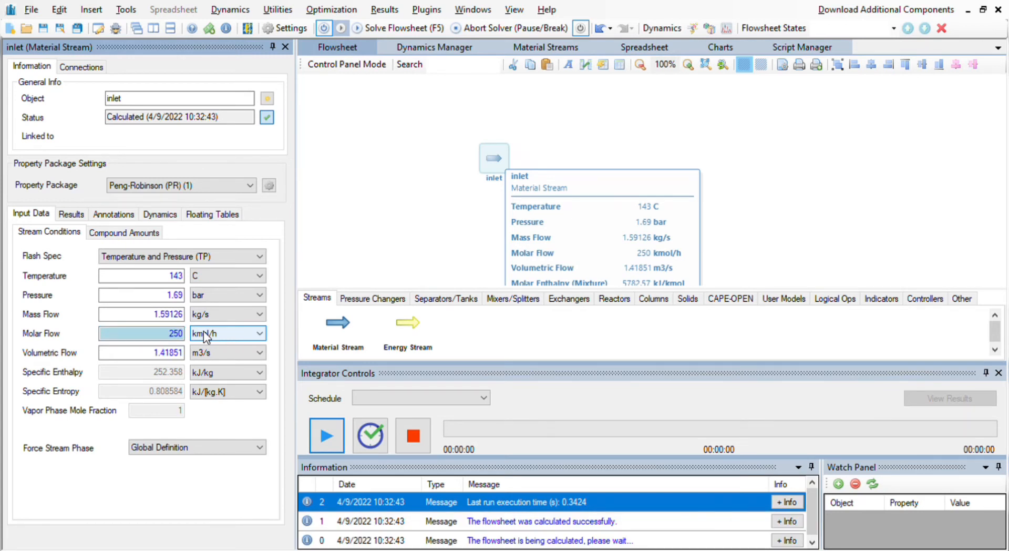
Step: Place a compressor beside the inlet stream, a material stream beyond it and an energy stream below the inlet
{"action": "left_click", "coordinate": [392, 299]}
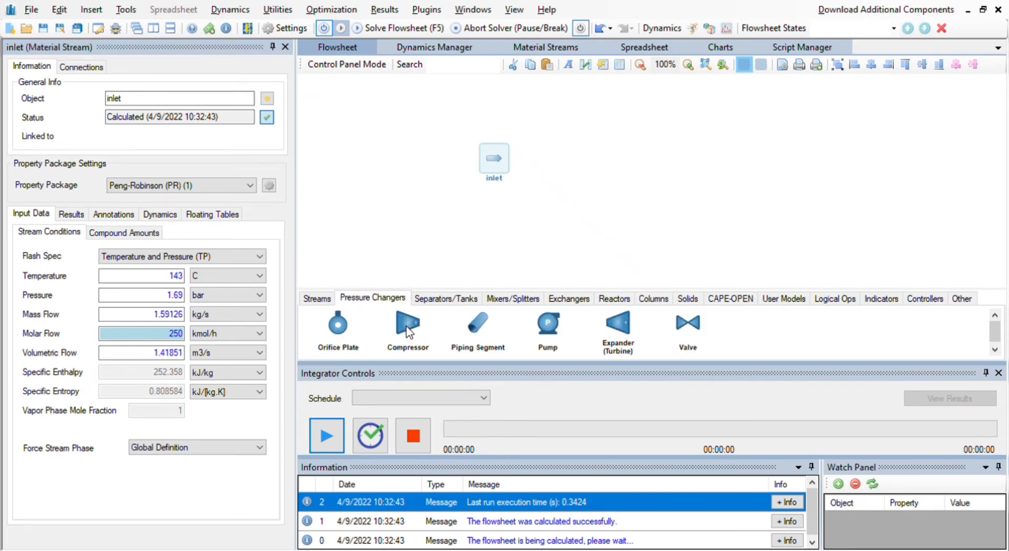
{"action": "left_click_drag", "start_coordinate": [407, 331], "coordinate": [559, 158]}
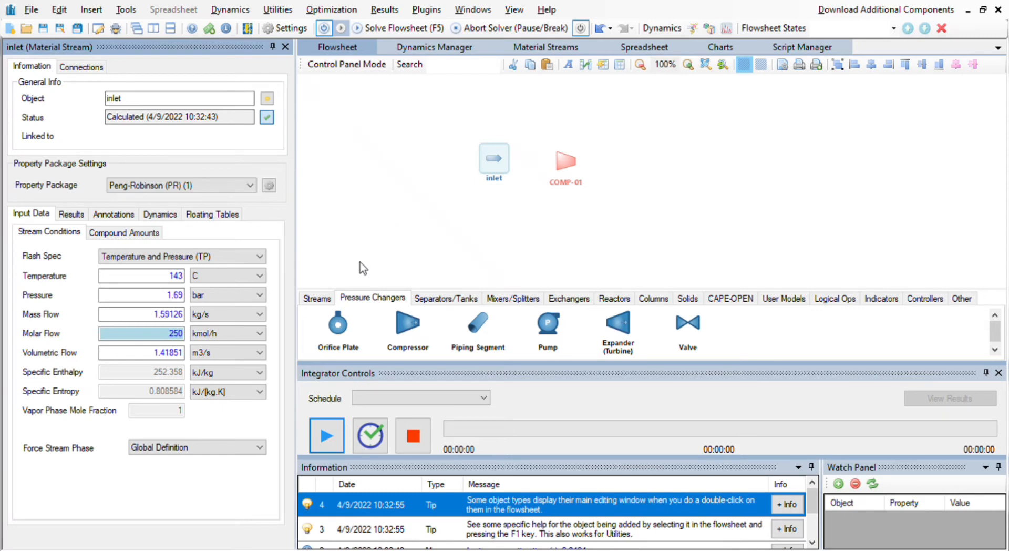
{"action": "left_click", "coordinate": [323, 298]}
{"action": "left_click_drag", "start_coordinate": [336, 322], "coordinate": [649, 152]}
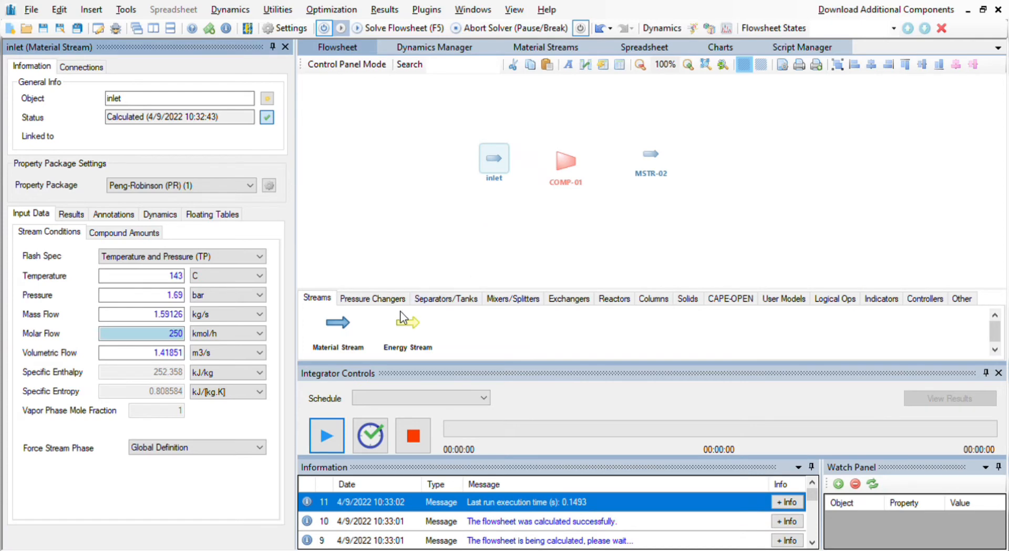
{"action": "left_click_drag", "start_coordinate": [405, 318], "coordinate": [484, 227]}
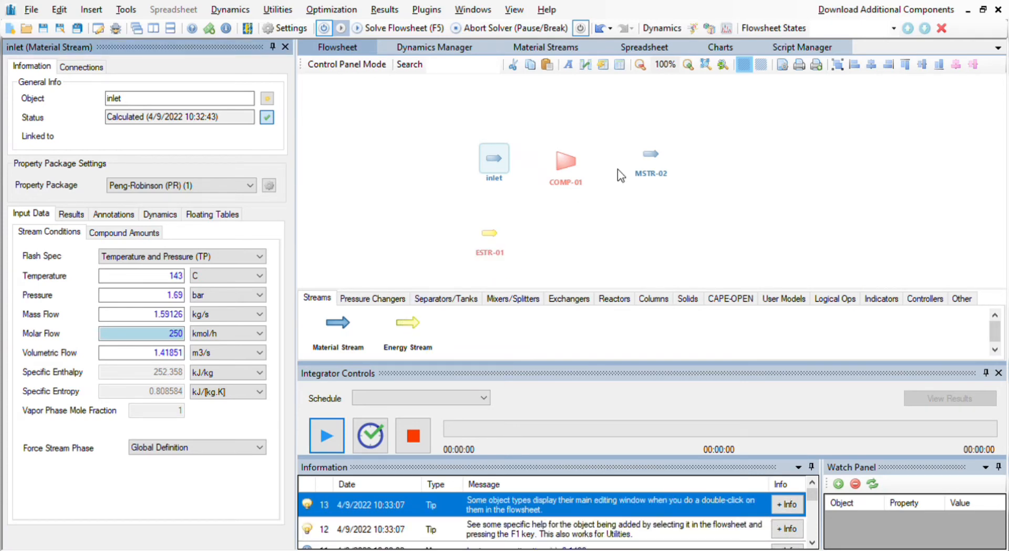
Step: Rename the new material stream beyond the compressor as Outlet
{"action": "left_click", "coordinate": [646, 162]}
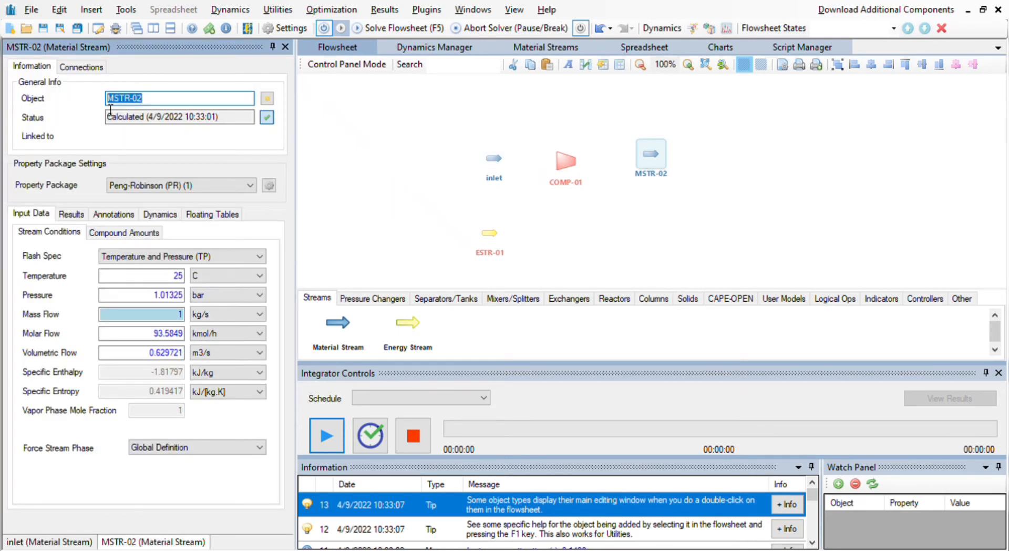
{"action": "type", "text": "Outlet"}
{"action": "key", "text": "Return"}
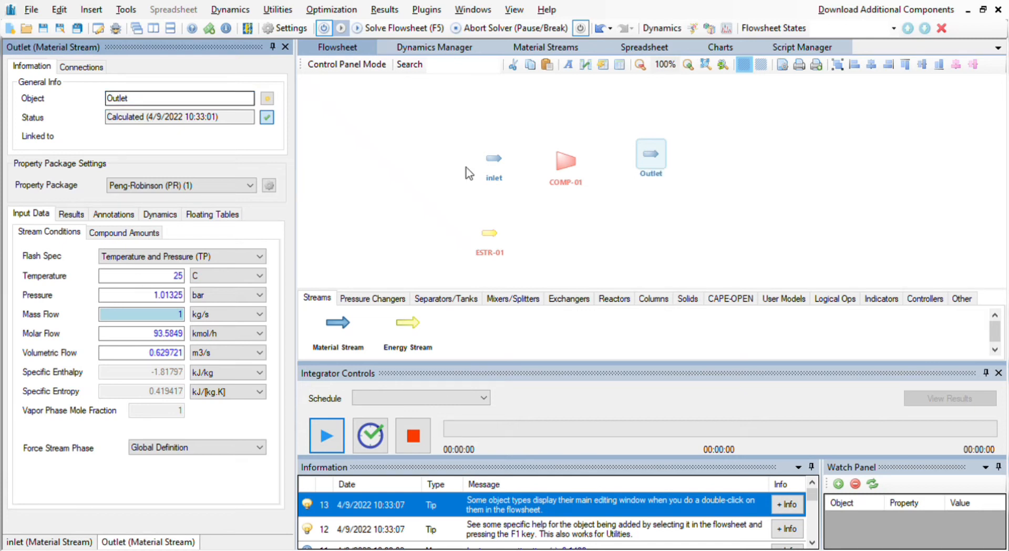
Step: Rename the compressor block between the two material streams as Compressor
{"action": "left_click", "coordinate": [550, 169]}
{"action": "left_click", "coordinate": [566, 165]}
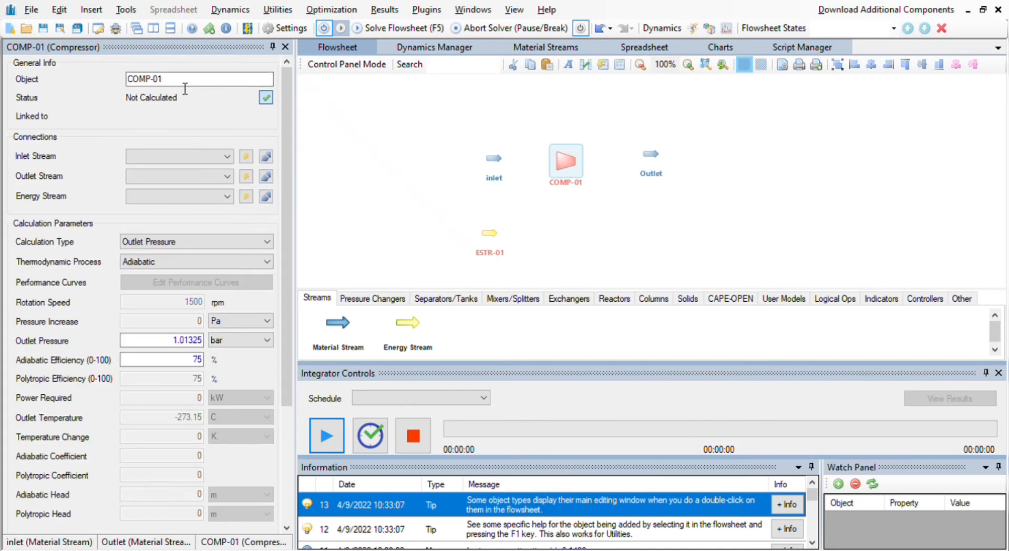
{"action": "type", "text": "Co"}
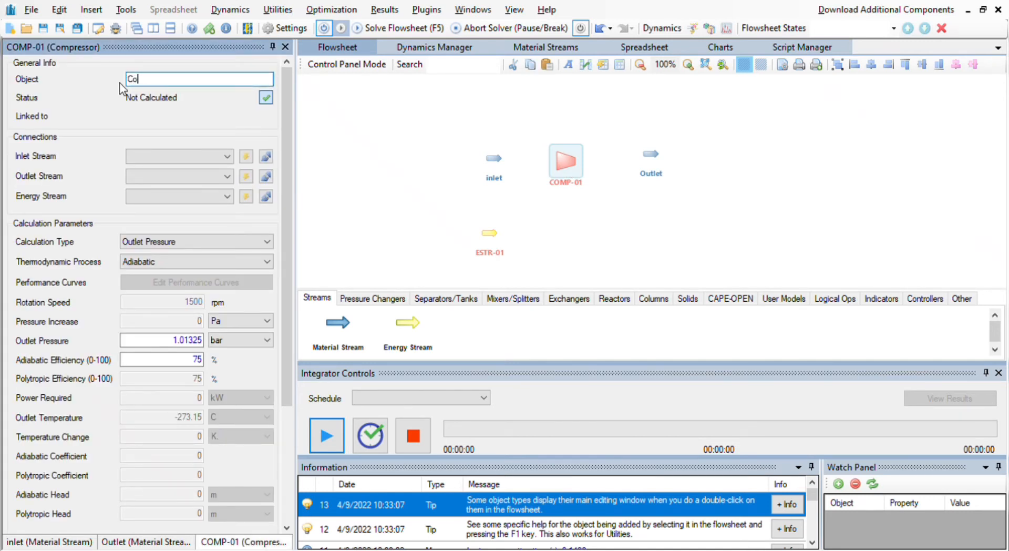
{"action": "type", "text": "mpressor"}
{"action": "key", "text": "Return"}
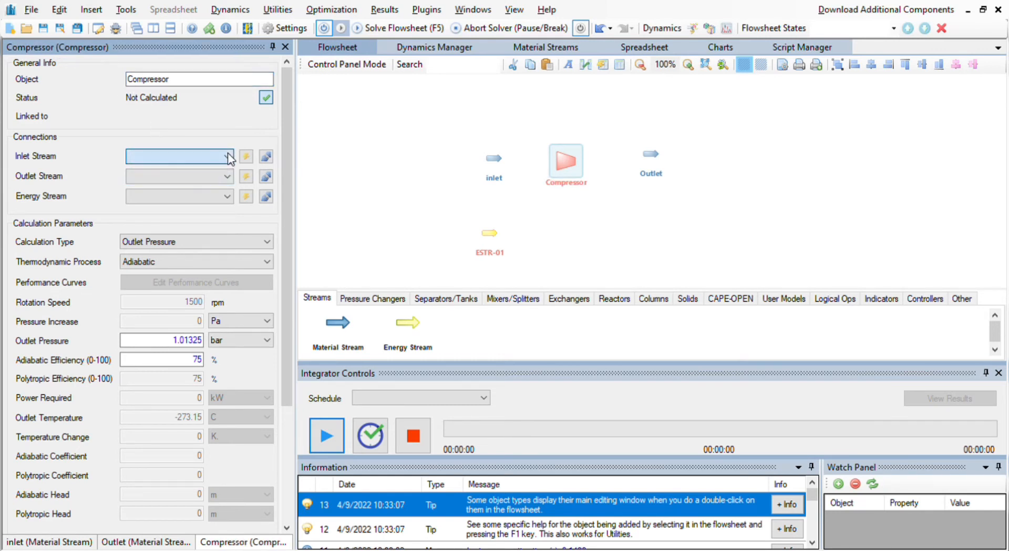
Step: Connect the compressor's inlet to the inlet stream and its outlet to the Outlet stream
{"action": "left_click", "coordinate": [229, 169]}
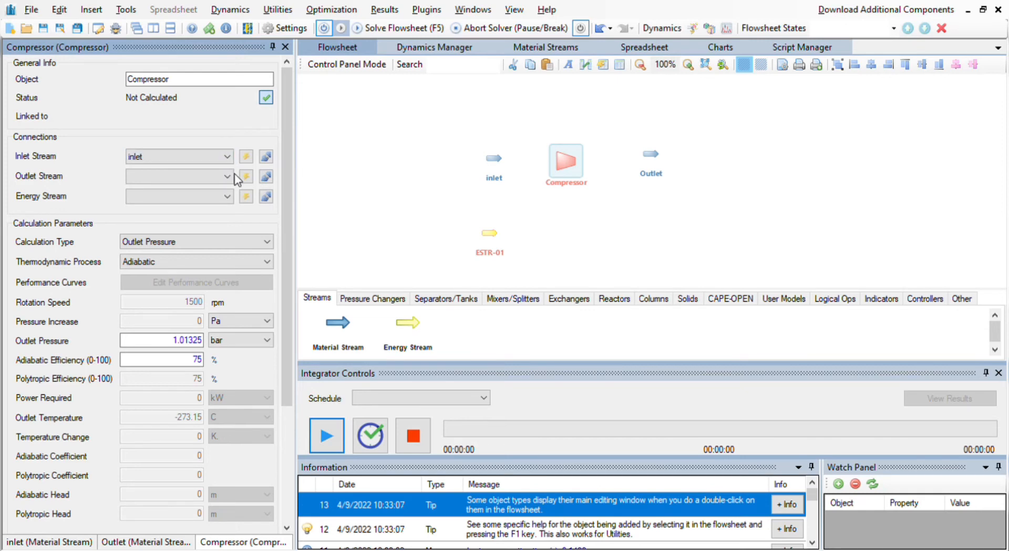
{"action": "left_click", "coordinate": [228, 175]}
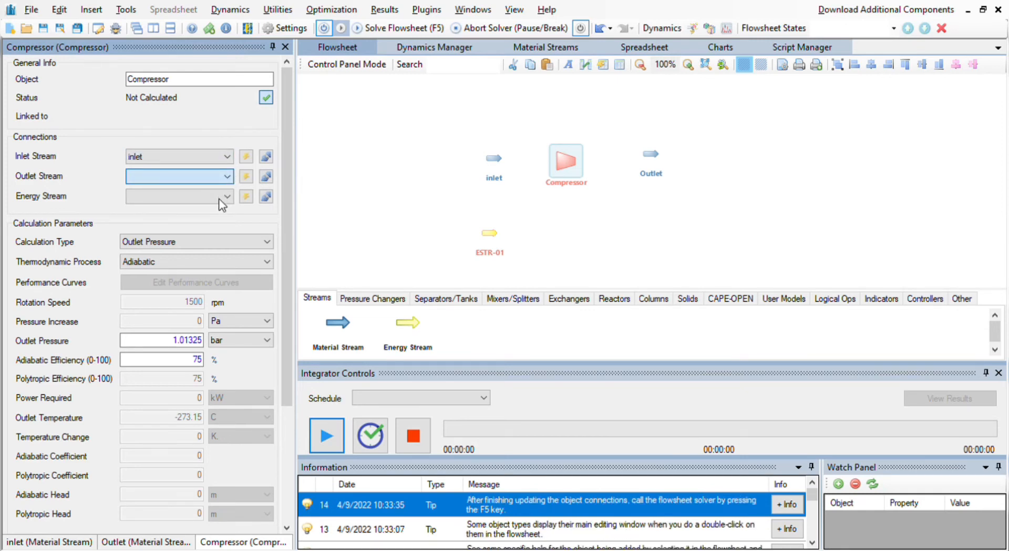
{"action": "left_click", "coordinate": [218, 197]}
Step: Rename the energy stream below the inlet as Energy Stream
{"action": "left_click", "coordinate": [489, 234]}
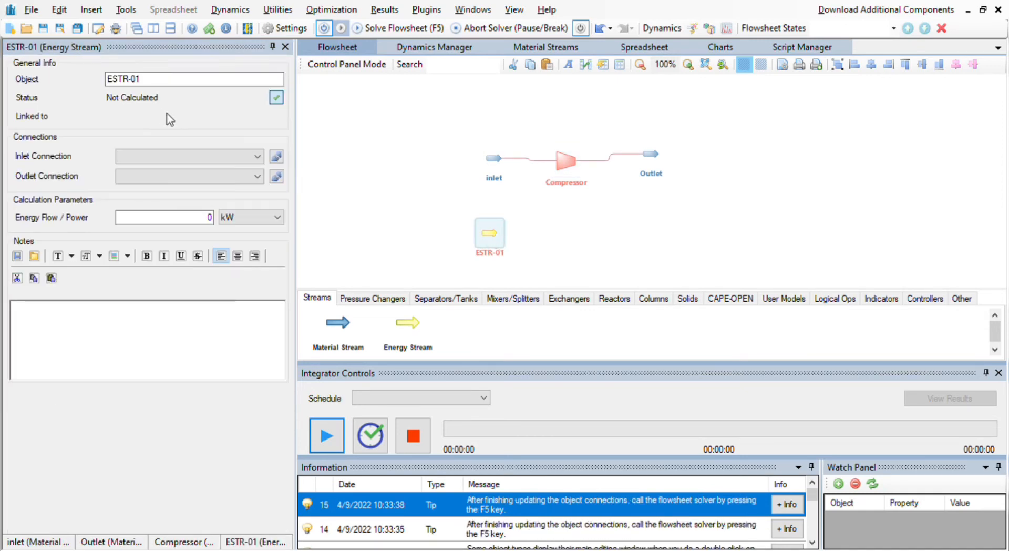
{"action": "left_click_drag", "start_coordinate": [161, 82], "coordinate": [108, 80]}
{"action": "type", "text": "E"}
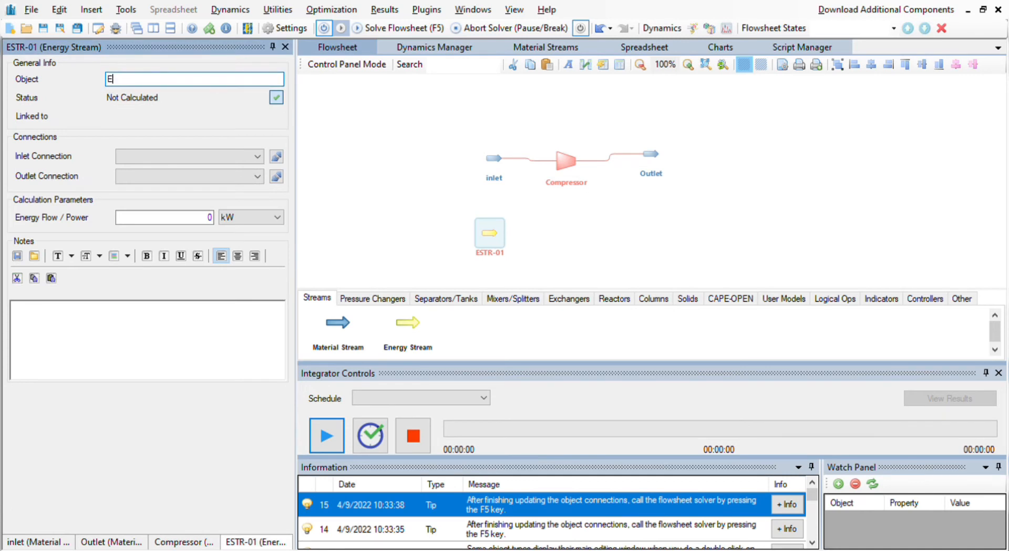
{"action": "type", "text": "nergy Stream"}
{"action": "key", "text": "Return"}
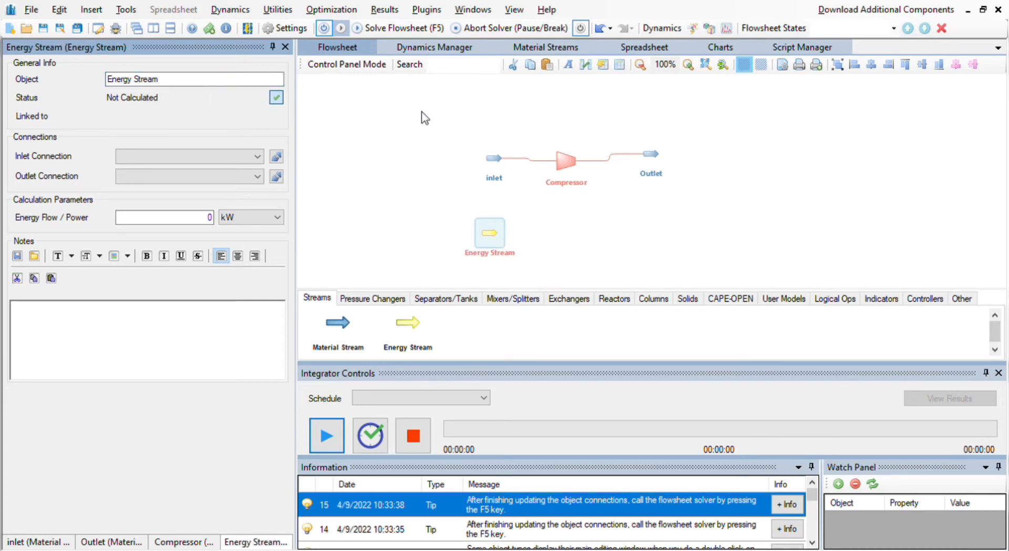
Step: Assign Energy Stream as the compressor's energy stream
{"action": "left_click", "coordinate": [569, 164]}
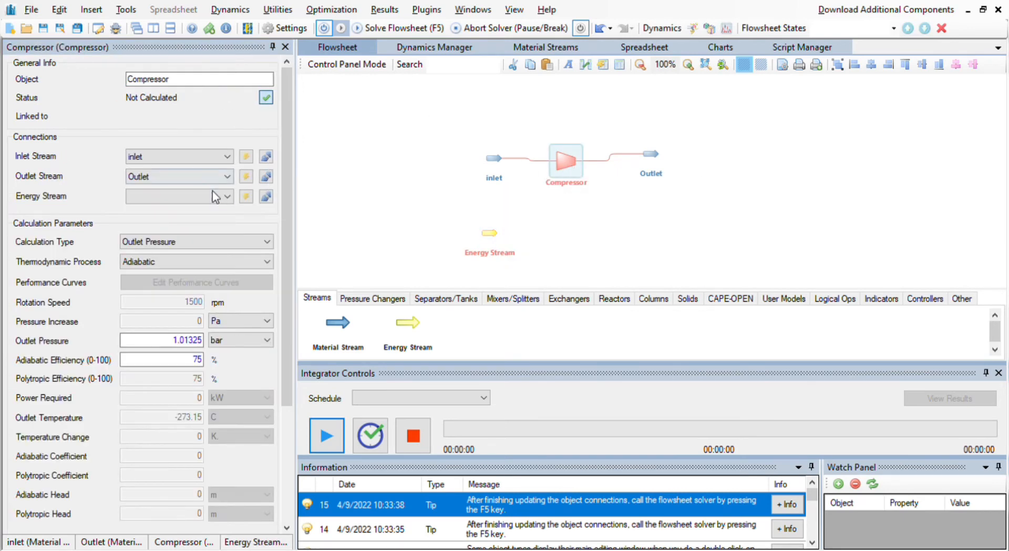
{"action": "left_click", "coordinate": [228, 193]}
{"action": "left_click", "coordinate": [219, 208]}
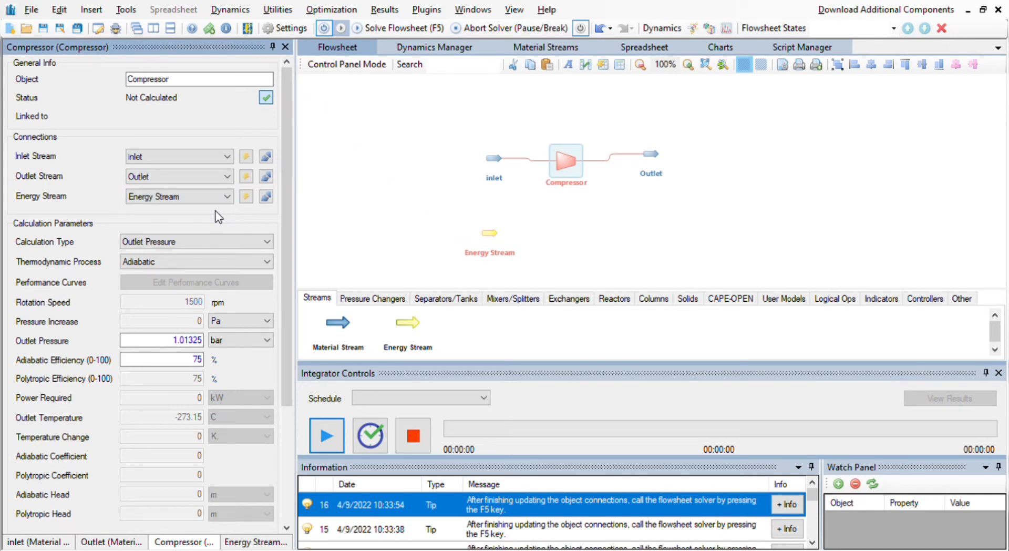
Step: Set the compressor's outlet pressure to 6.9 bar
{"action": "double_click", "coordinate": [172, 348]}
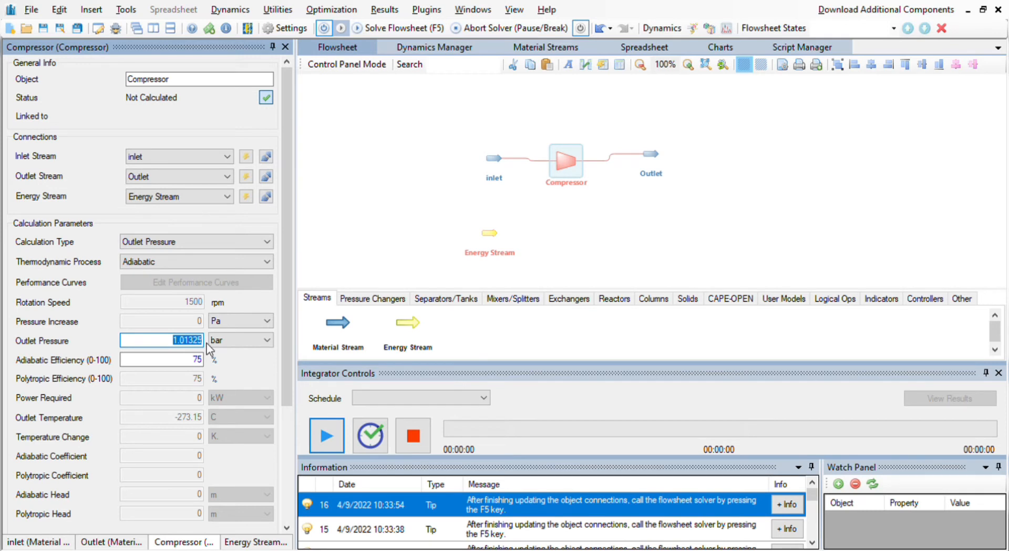
{"action": "type", "text": "6.9"}
{"action": "key", "text": "Return"}
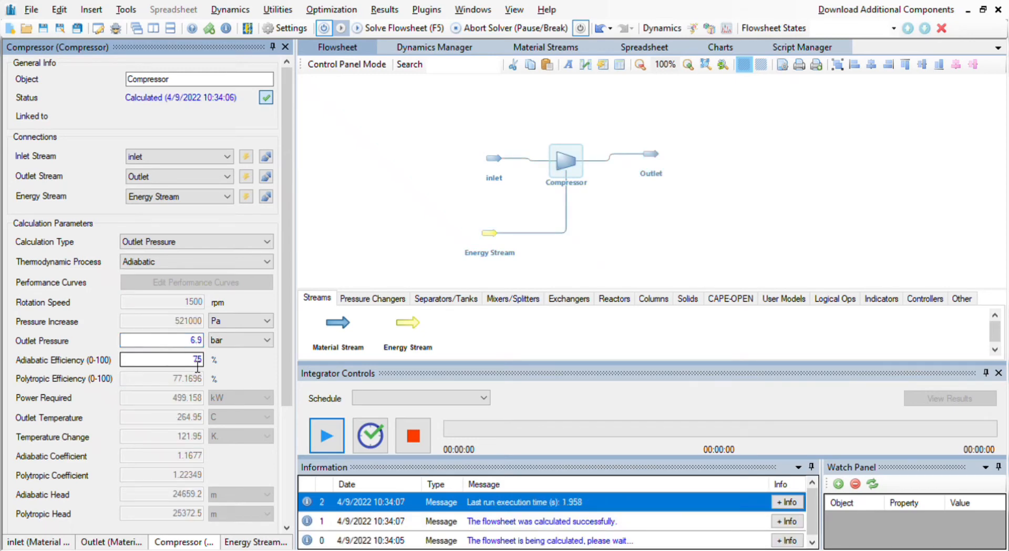
Step: Set the compressor's adiabatic efficiency to 18 % and solve the flowsheet
{"action": "double_click", "coordinate": [197, 362]}
{"action": "type", "text": "18"}
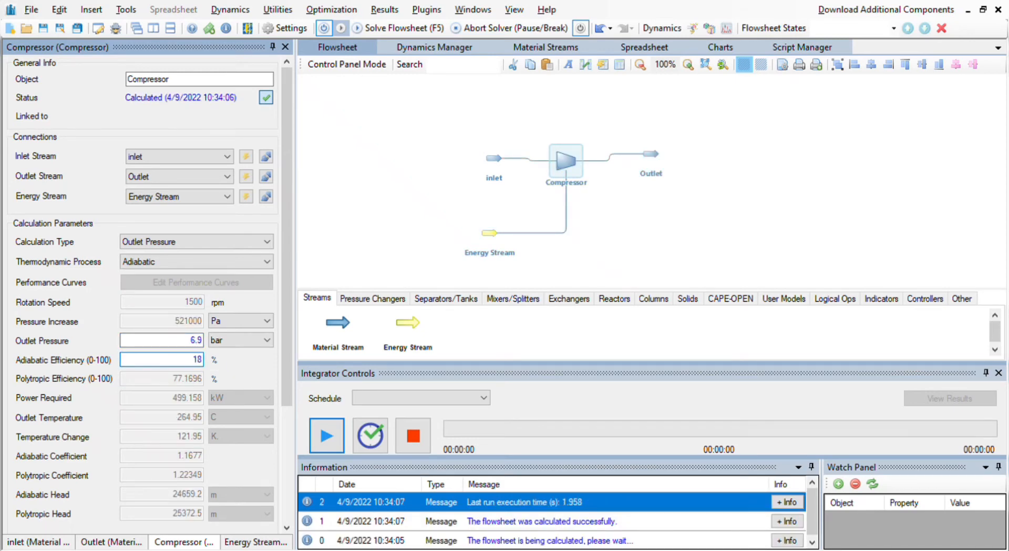
{"action": "key", "text": "Return"}
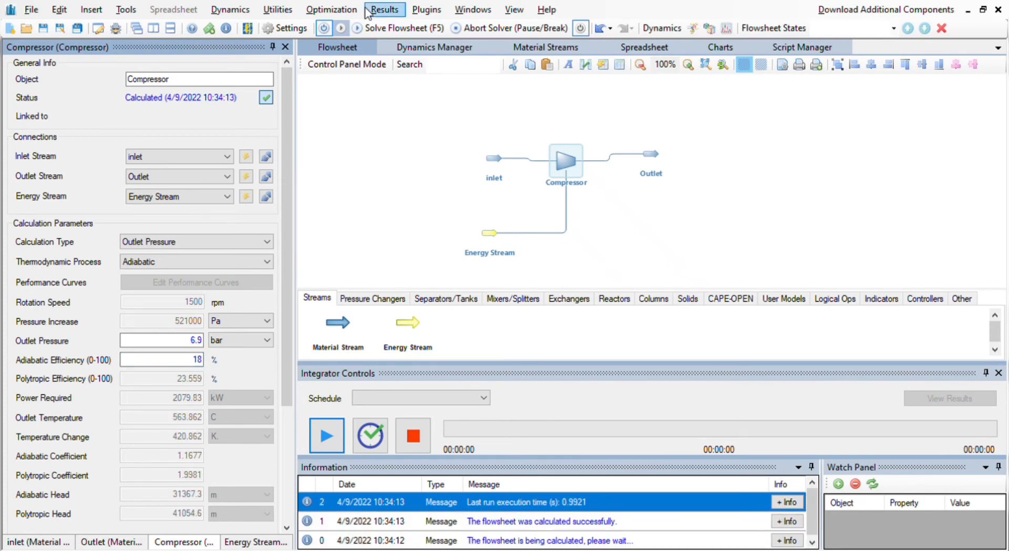
{"action": "left_click", "coordinate": [392, 28]}
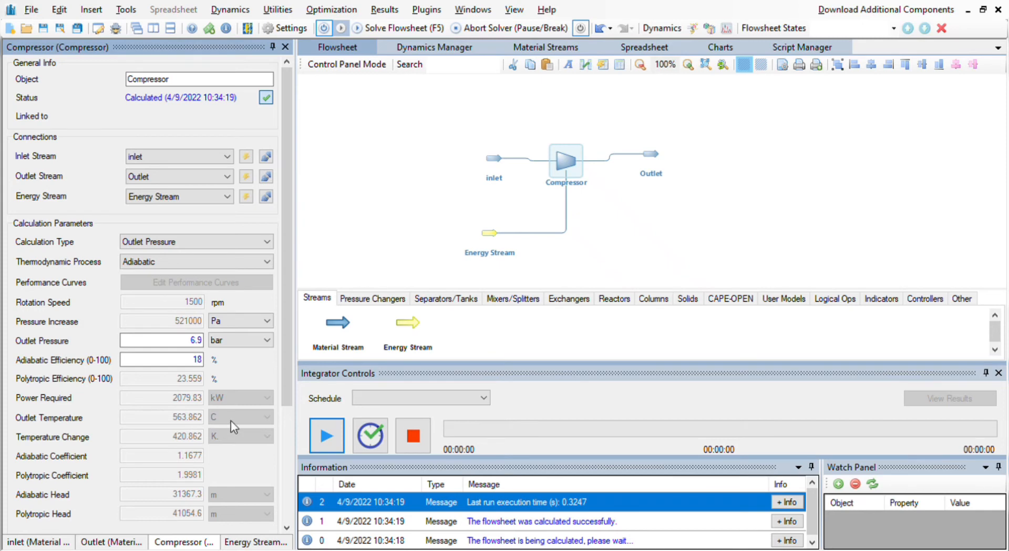
Step: Open the Outlet stream's conditions, insert a property table and place it on the flowsheet beyond the Outlet stream
{"action": "left_click", "coordinate": [652, 155]}
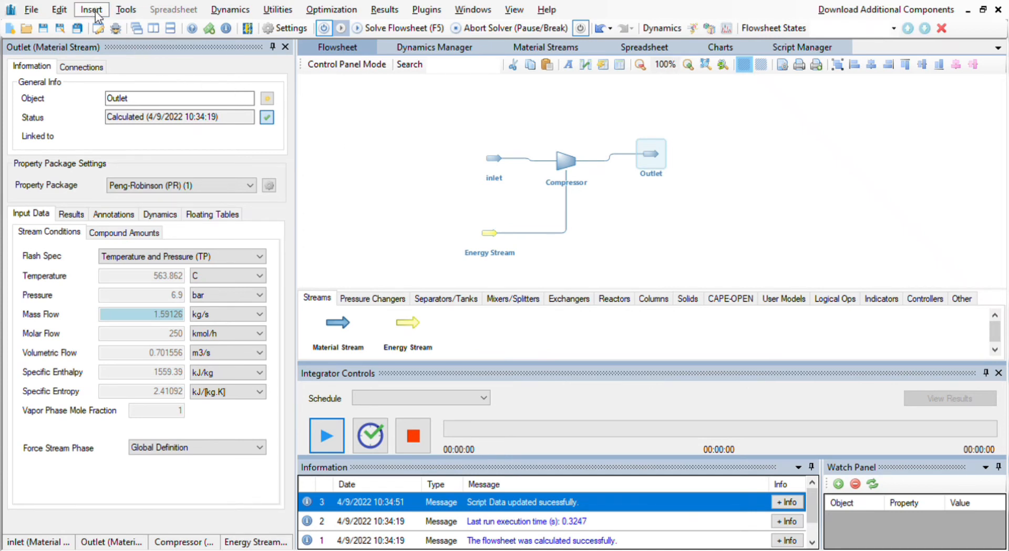
{"action": "left_click", "coordinate": [116, 29]}
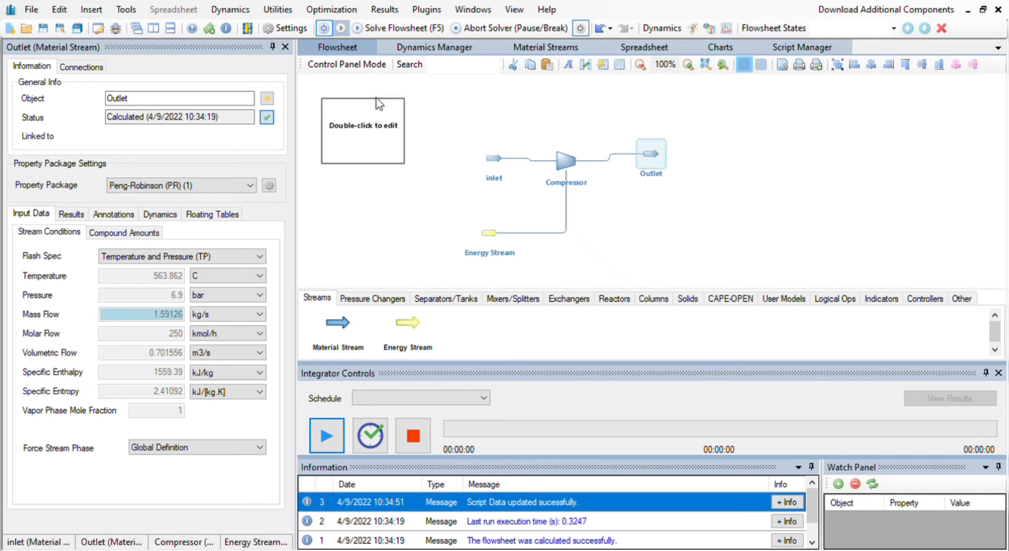
{"action": "left_click_drag", "start_coordinate": [377, 126], "coordinate": [466, 120]}
{"action": "mouse_move", "coordinate": [792, 140]}
{"action": "left_mouse_down"}
{"action": "mouse_move", "coordinate": [801, 139]}
{"action": "mouse_move", "coordinate": [785, 132]}
{"action": "left_mouse_up"}
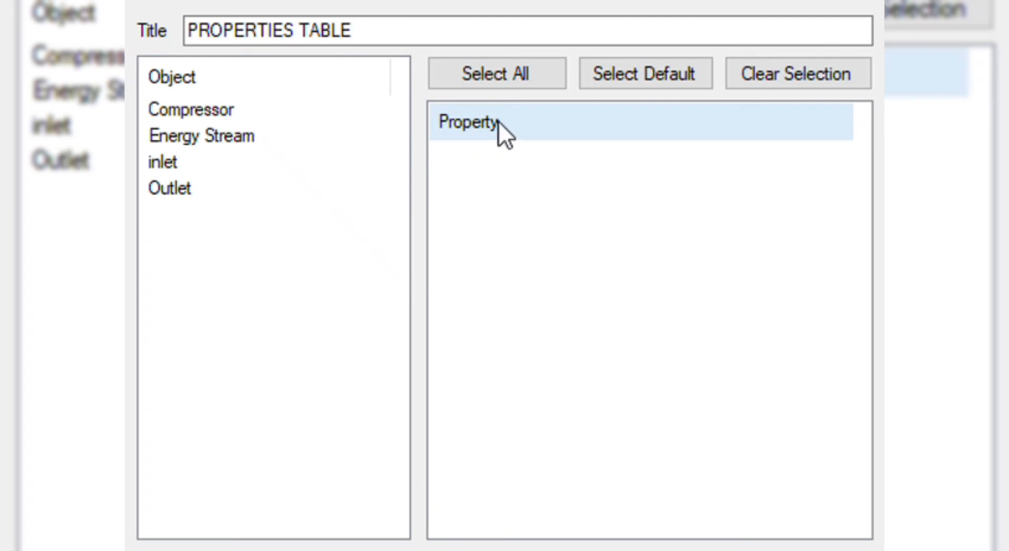
Step: Configure the property table to show the Outlet stream's temperature, pressure and molar flow
{"action": "left_click", "coordinate": [490, 74]}
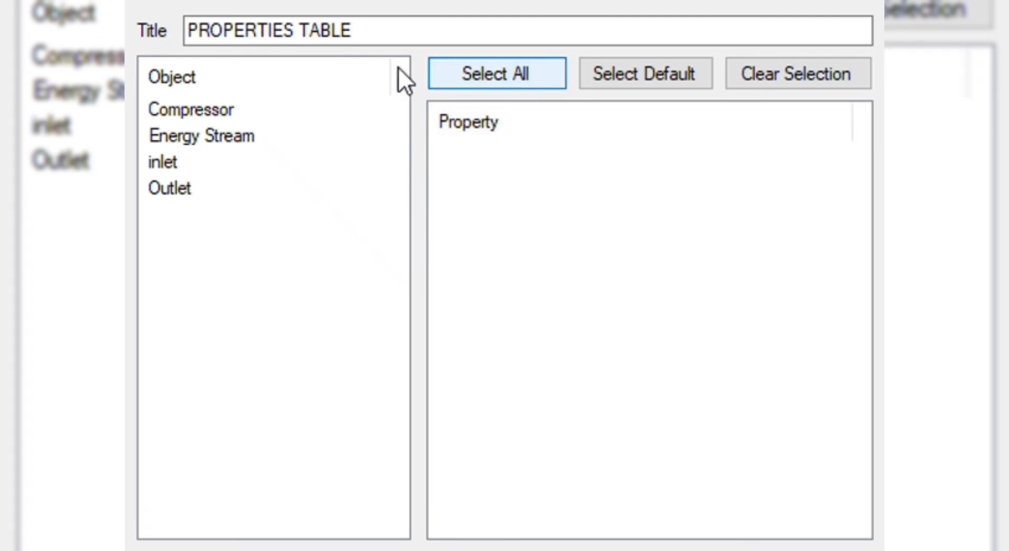
{"action": "left_click", "coordinate": [443, 121]}
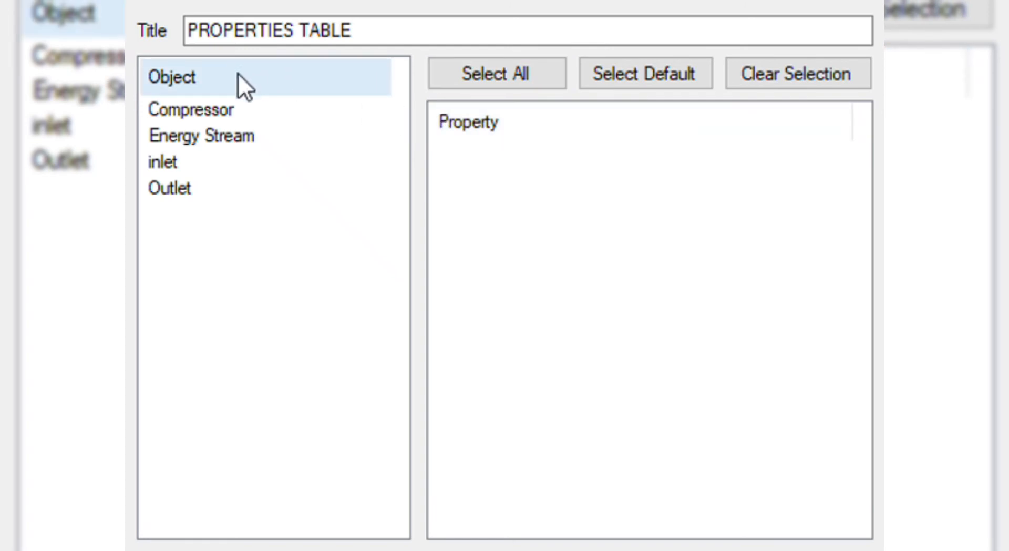
{"action": "left_click", "coordinate": [206, 133]}
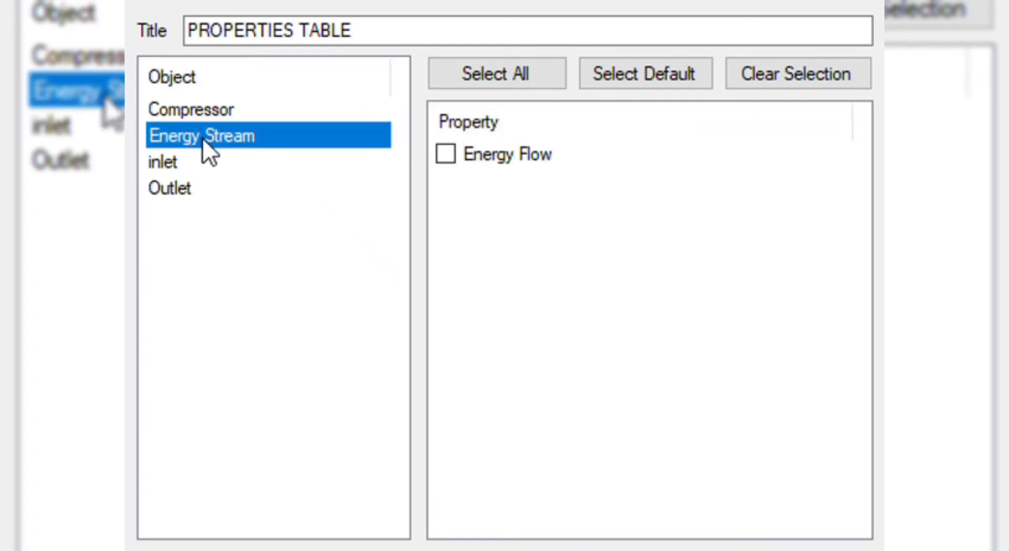
{"action": "left_click", "coordinate": [184, 190]}
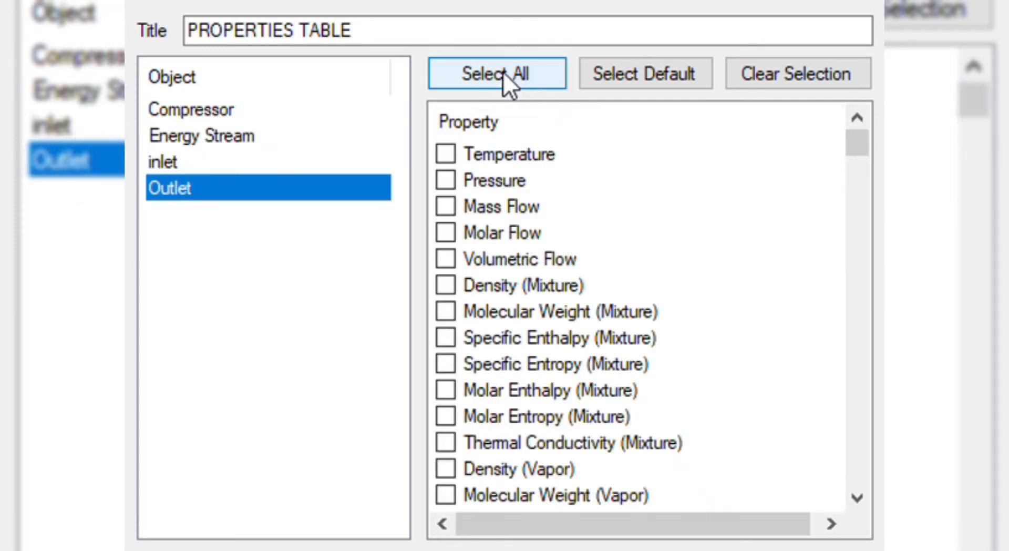
{"action": "left_click", "coordinate": [458, 156]}
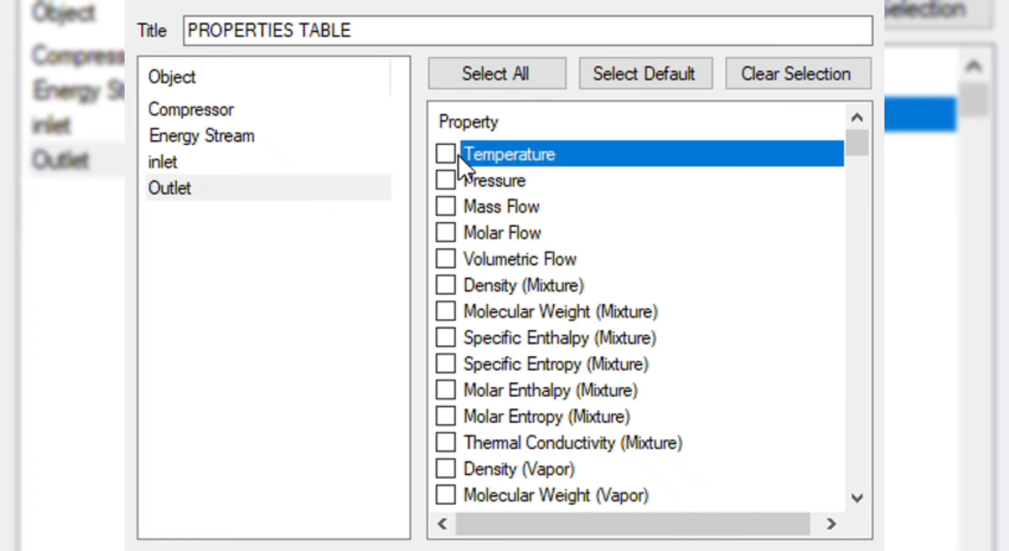
{"action": "left_click", "coordinate": [446, 152]}
{"action": "left_click", "coordinate": [446, 178]}
{"action": "scroll", "coordinate": [483, 336], "scroll_direction": "down", "scroll_amount": 20}
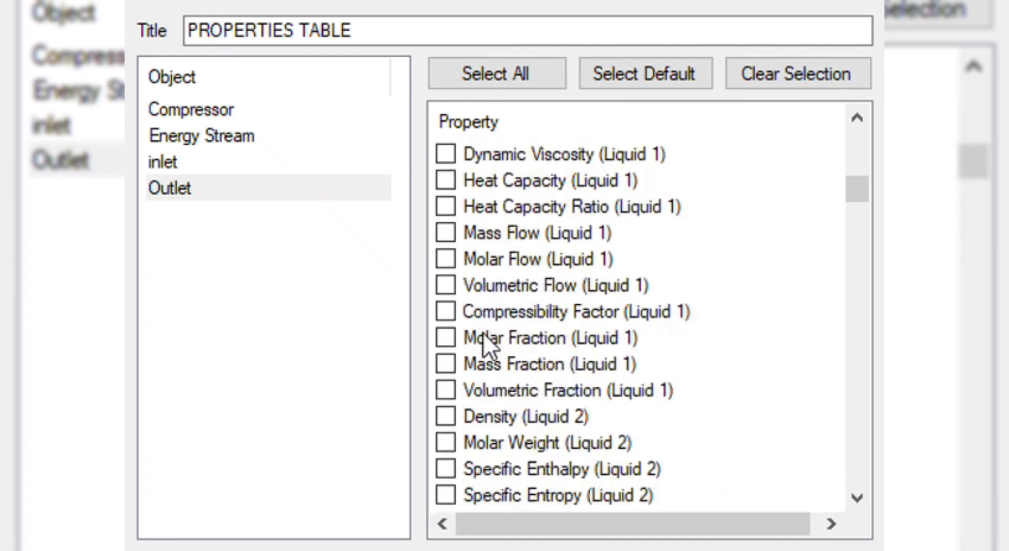
{"action": "scroll", "coordinate": [483, 332], "scroll_direction": "down", "scroll_amount": 5}
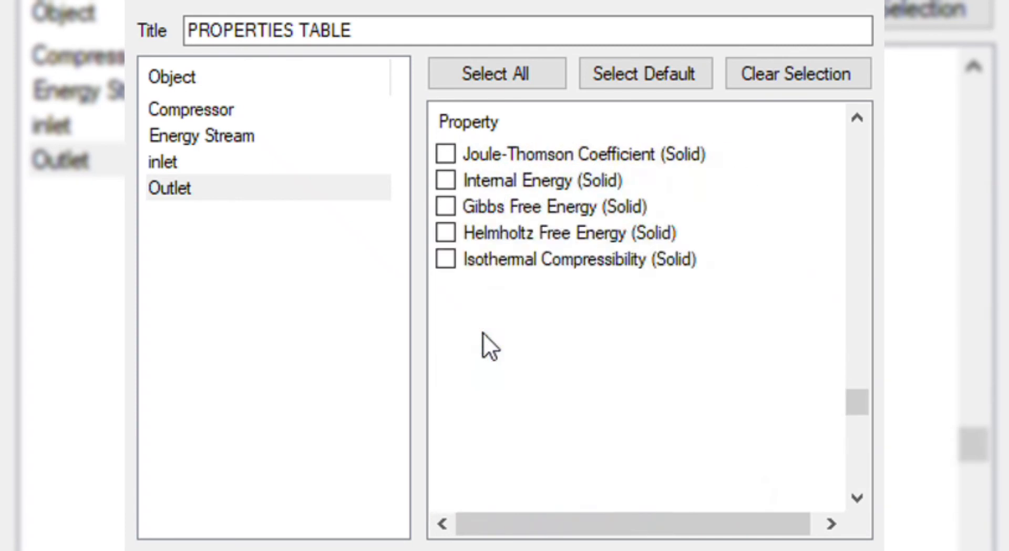
{"action": "scroll", "coordinate": [483, 332], "scroll_direction": "up", "scroll_amount": 10}
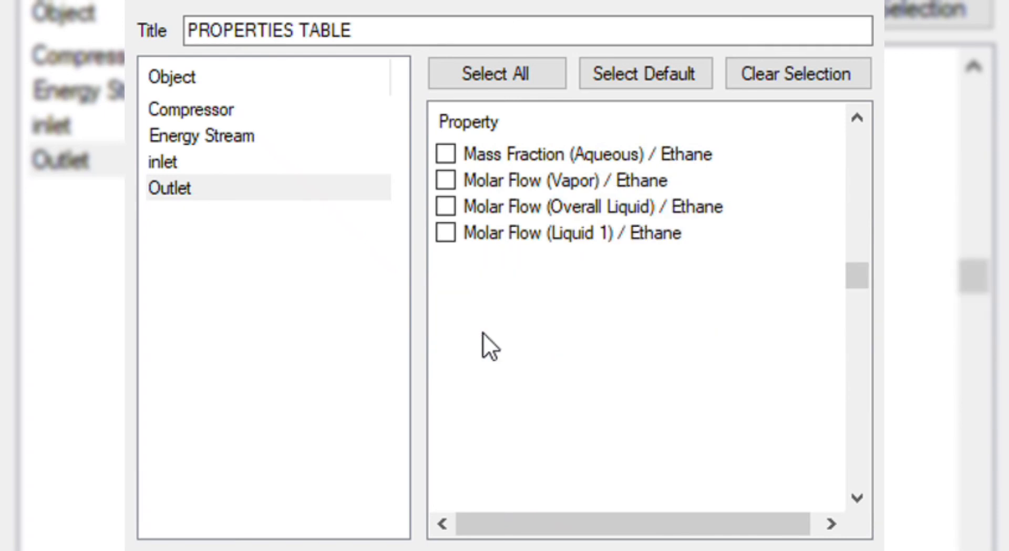
{"action": "scroll", "coordinate": [484, 332], "scroll_direction": "up", "scroll_amount": 10}
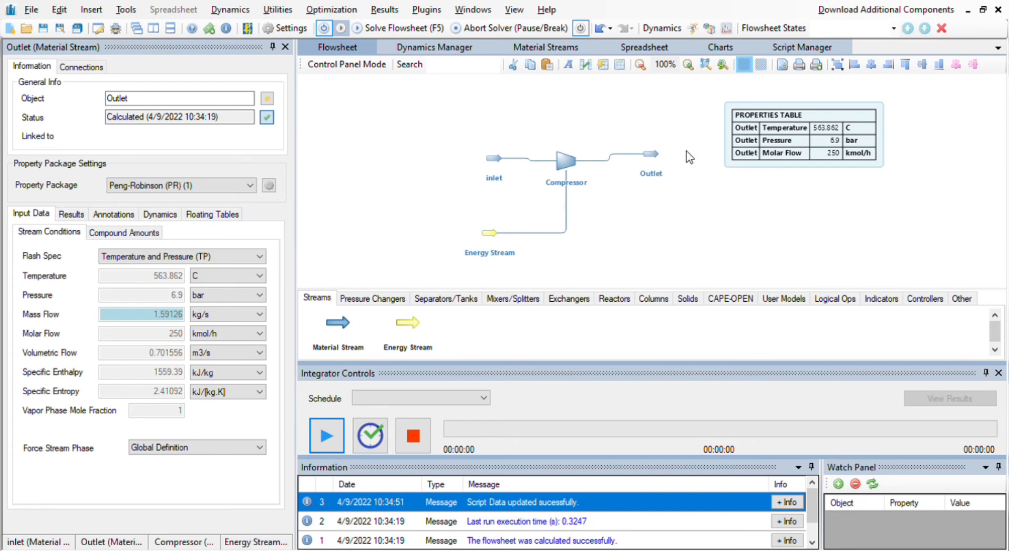
Step: Insert a master property table for the inlet material stream showing temperature, pressure and molar flow
{"action": "left_click", "coordinate": [115, 42]}
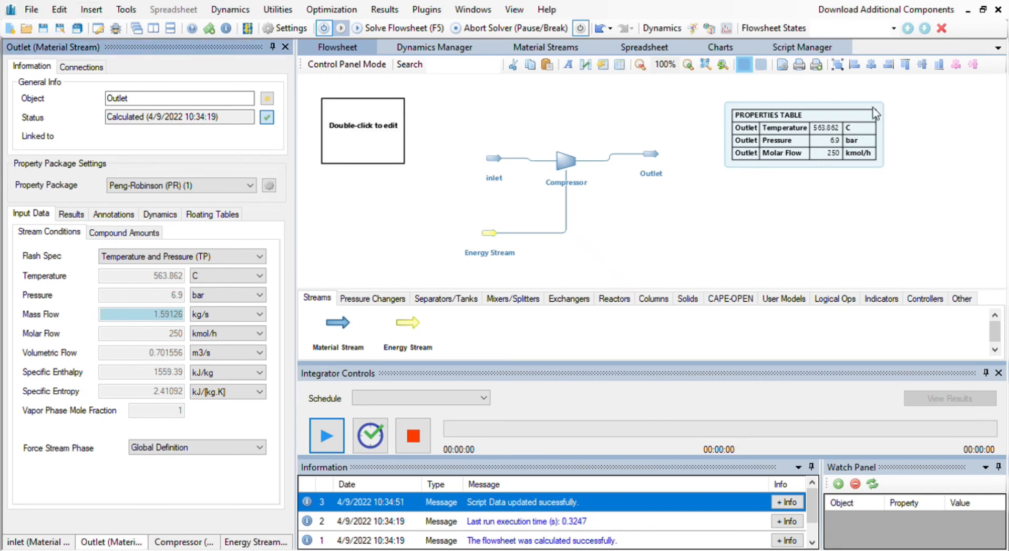
{"action": "left_click", "coordinate": [370, 141]}
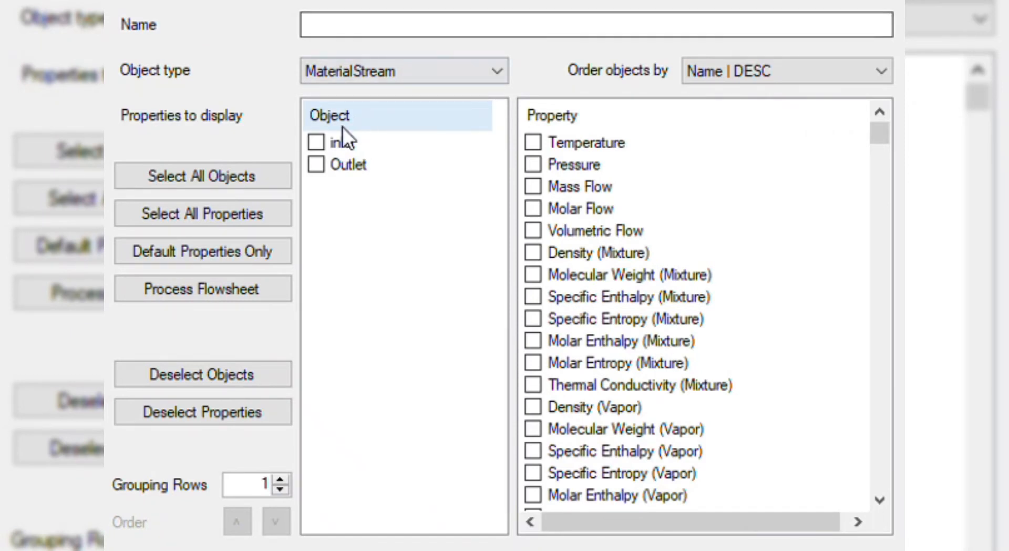
{"action": "left_click", "coordinate": [329, 141]}
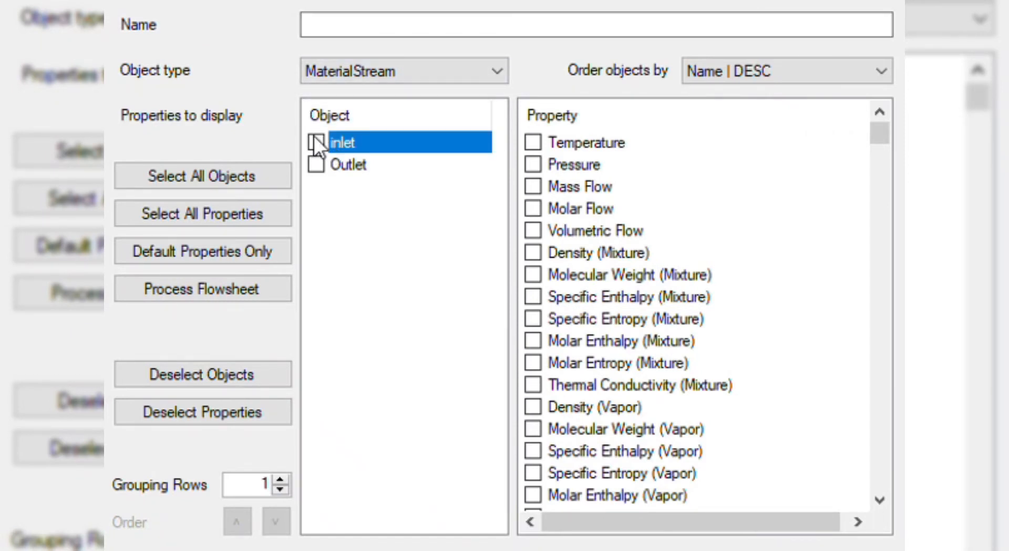
{"action": "left_click", "coordinate": [533, 142]}
{"action": "left_click", "coordinate": [533, 165]}
{"action": "left_click", "coordinate": [532, 208]}
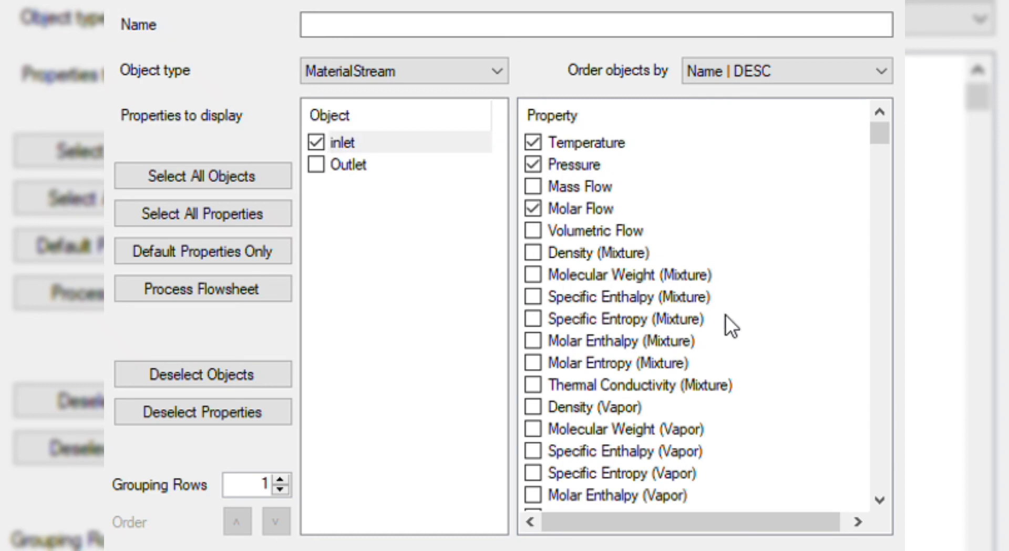
Step: Add the mixture molar fractions of methane, ethane, propane, n-butane and carbon dioxide to the master table and place it below the Outlet table
{"action": "left_click", "coordinate": [886, 500]}
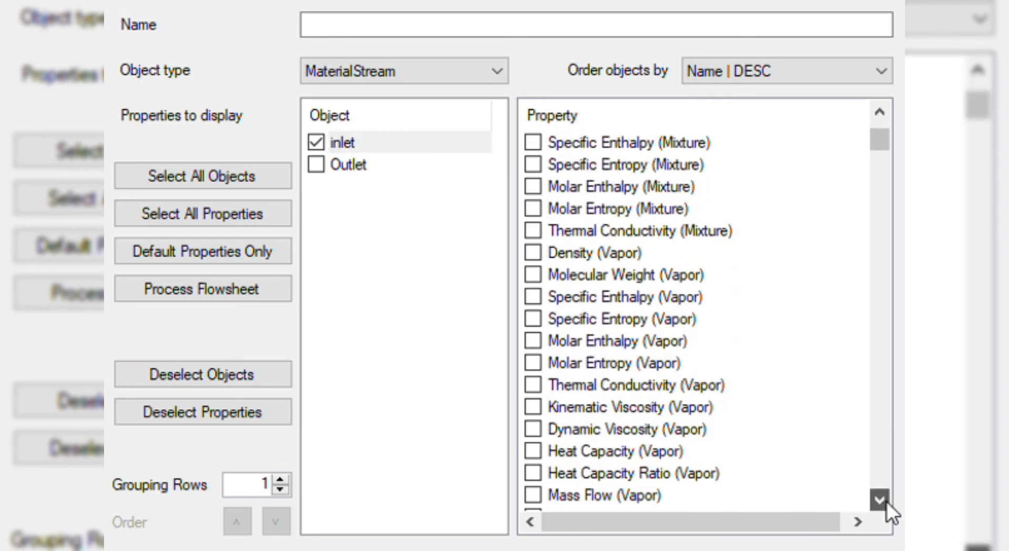
{"action": "left_click_drag", "start_coordinate": [887, 502], "coordinate": [879, 501]}
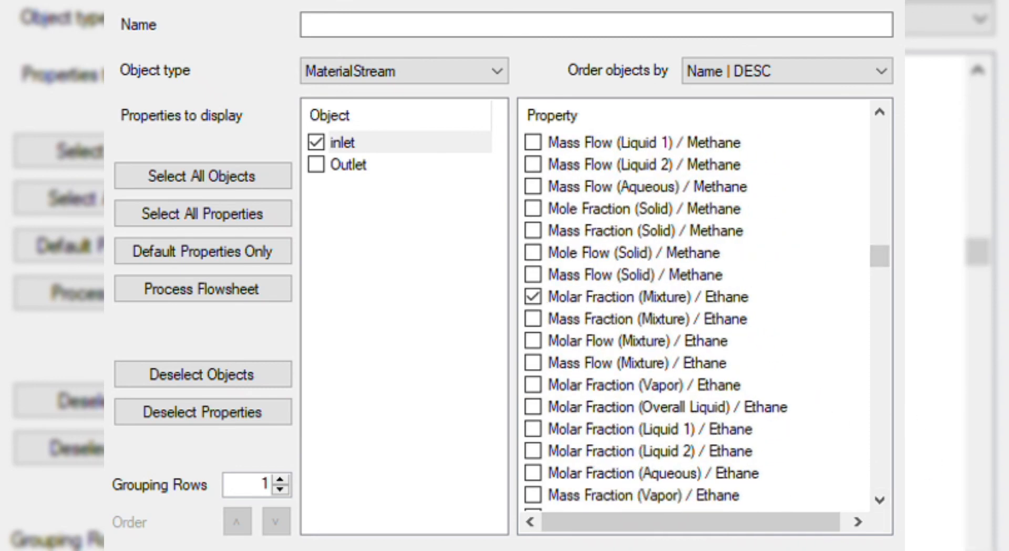
{"action": "mouse_move", "coordinate": [883, 502]}
{"action": "left_mouse_down"}
{"action": "mouse_move", "coordinate": [872, 499]}
{"action": "mouse_move", "coordinate": [879, 494]}
{"action": "left_mouse_up"}
{"action": "left_click", "coordinate": [532, 319]}
{"action": "left_click", "coordinate": [877, 501]}
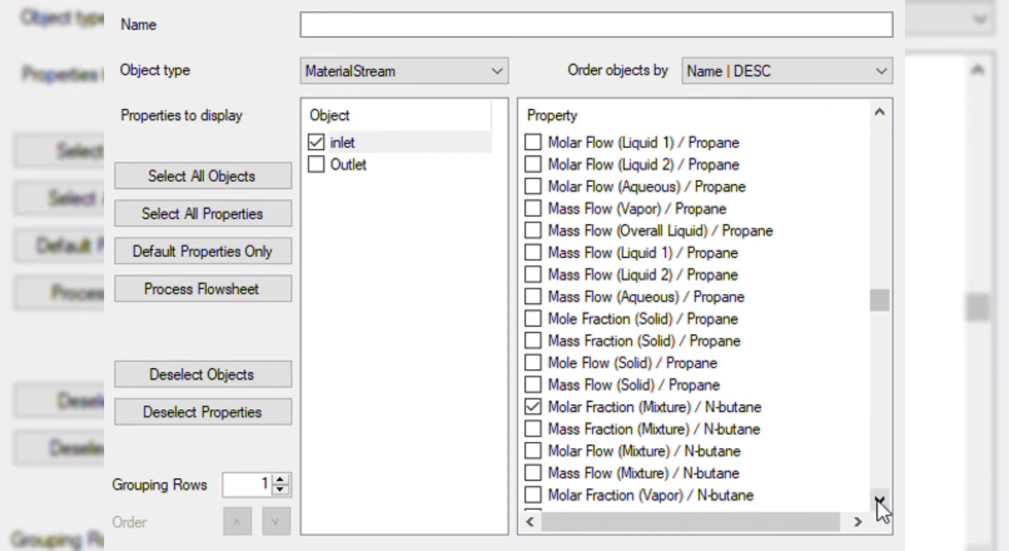
{"action": "left_click_drag", "start_coordinate": [879, 500], "coordinate": [877, 500]}
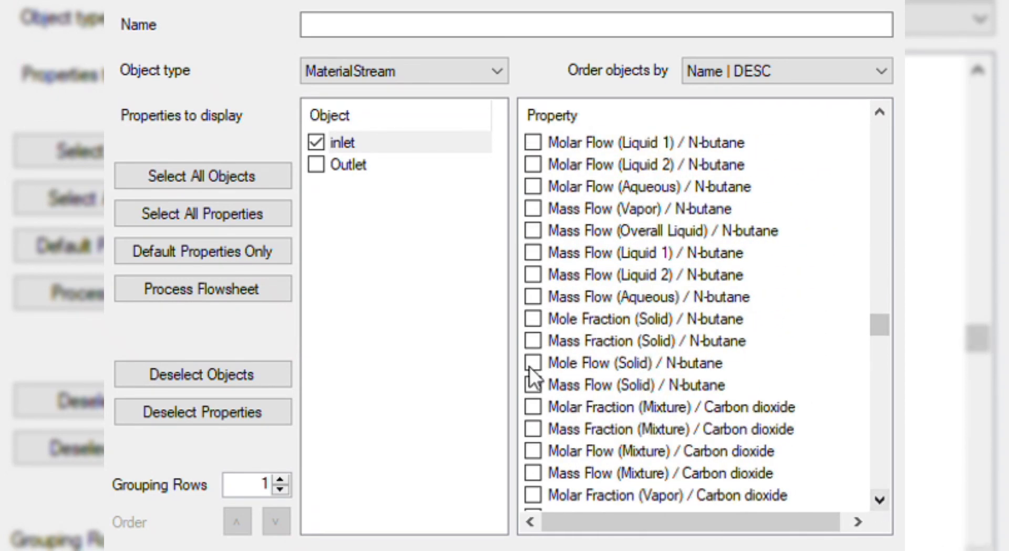
{"action": "left_click", "coordinate": [533, 407]}
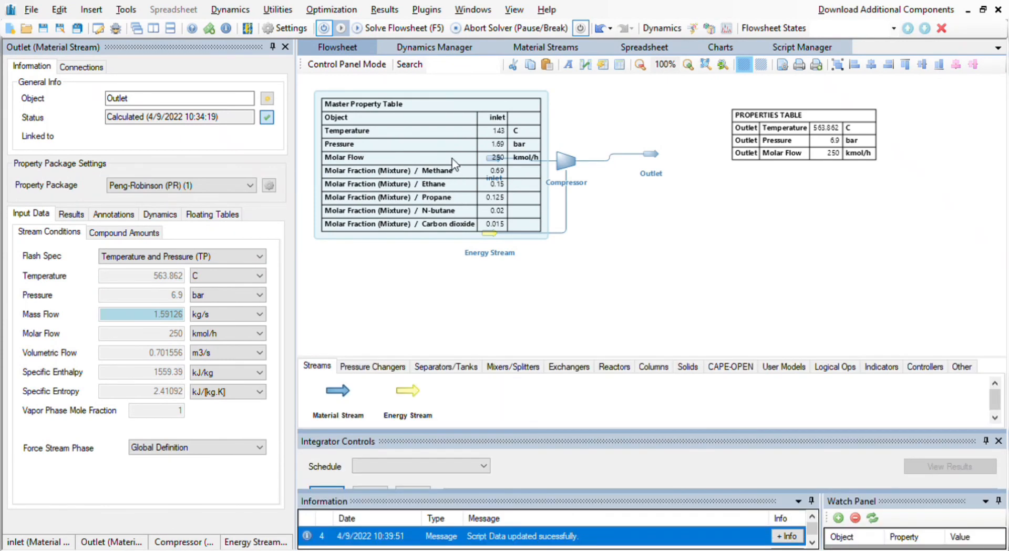
{"action": "left_click_drag", "start_coordinate": [462, 171], "coordinate": [757, 271]}
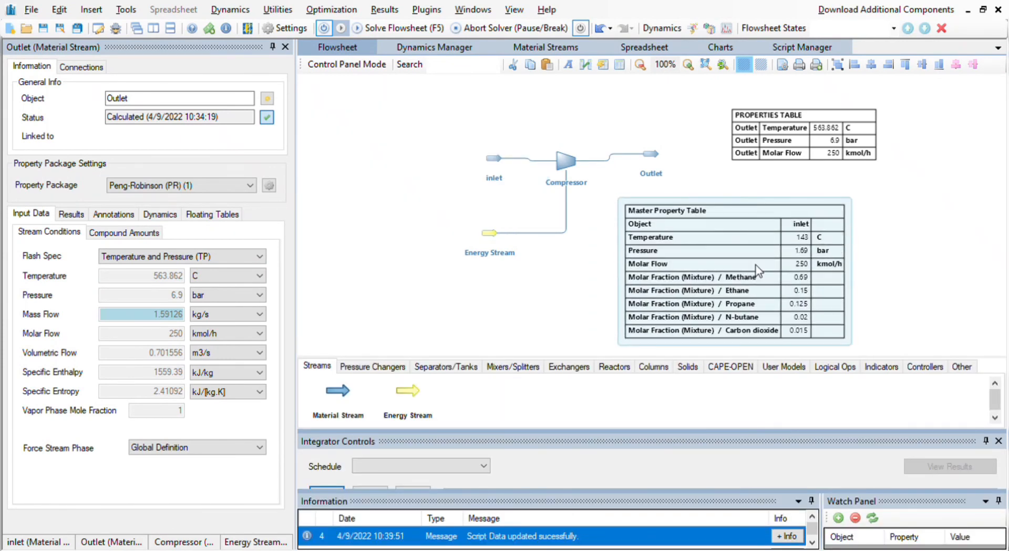